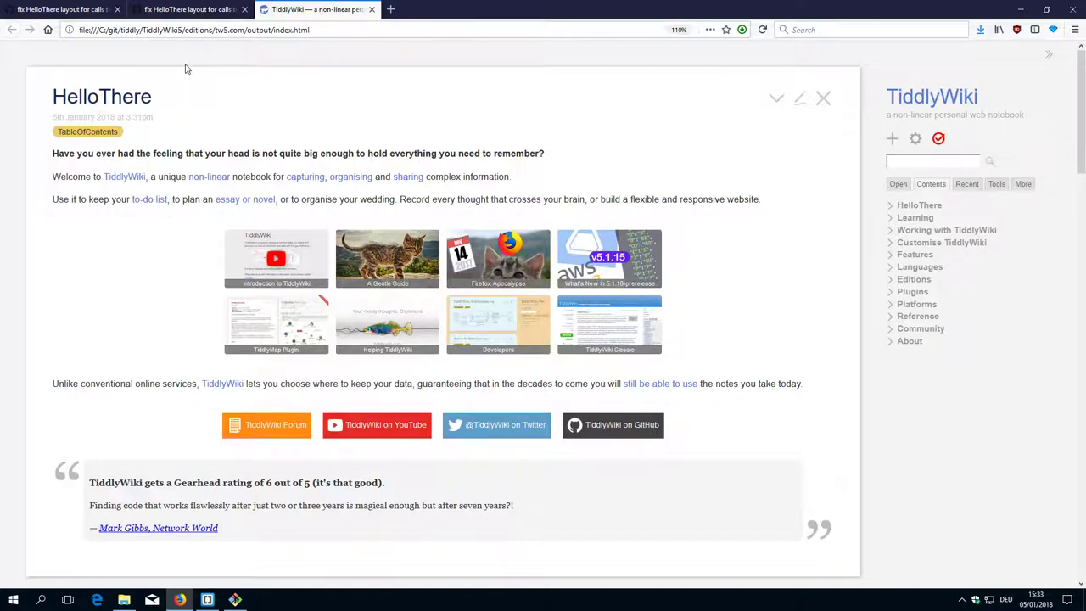
From the HelloThere layout pull request, visit the author's profile and their TiddlyWiki5 fork.
left_click(184, 11)
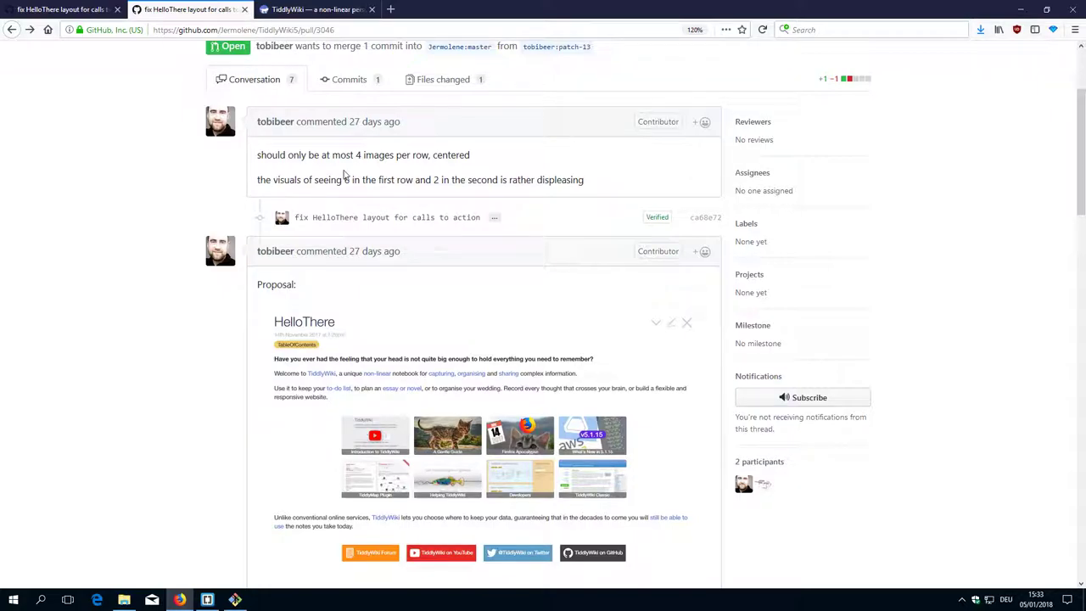
scroll(344, 175, "up", 3)
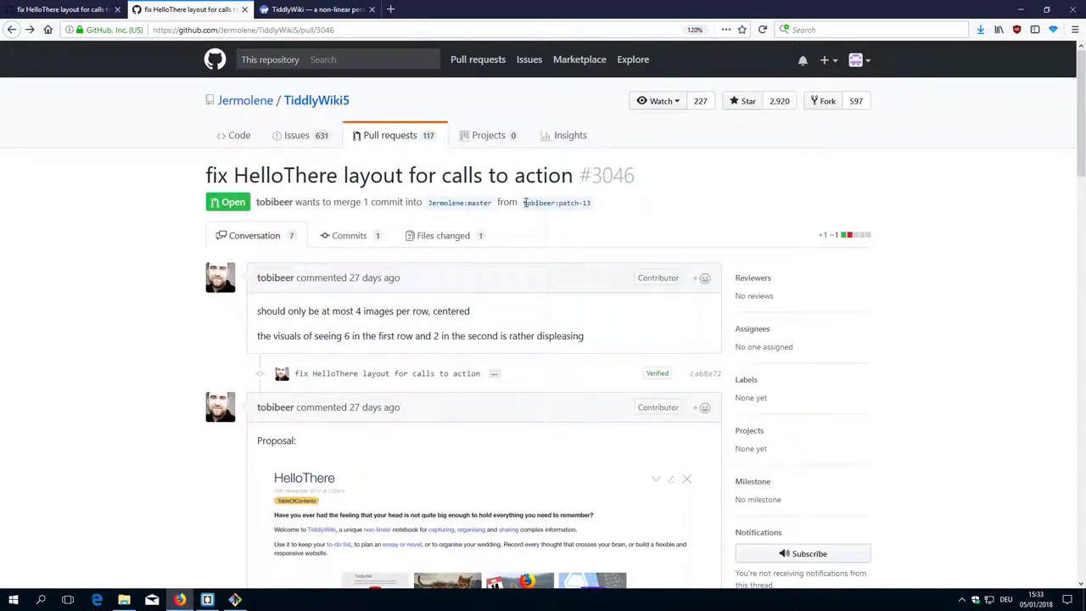
scroll(613, 223, "down", 2)
scroll(622, 303, "down", 2)
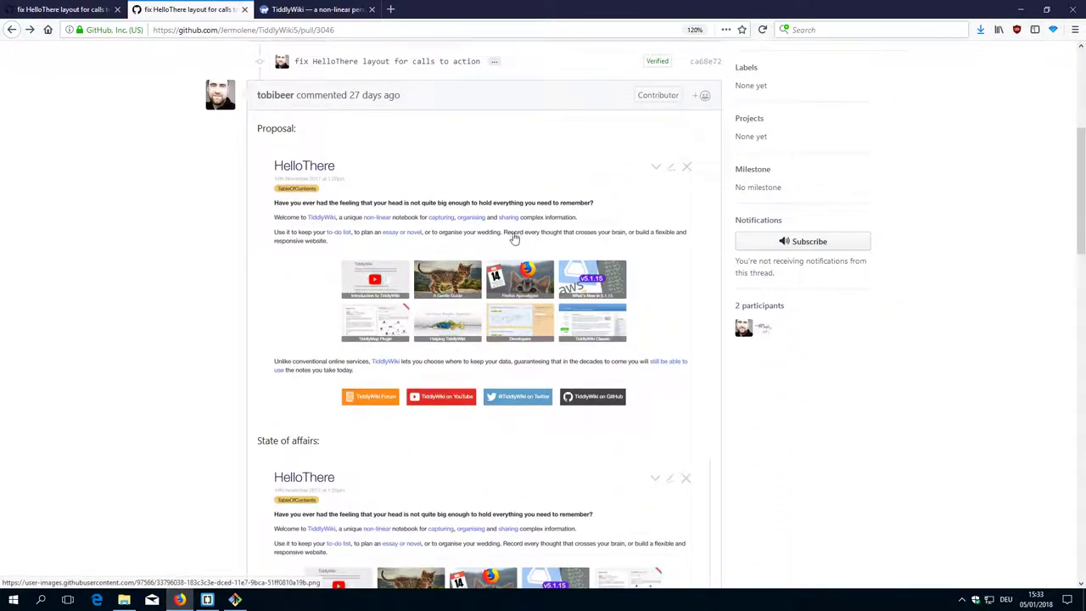
scroll(511, 242, "down", 2)
scroll(548, 233, "down", 2)
scroll(548, 233, "down", 1)
scroll(549, 230, "down", 1)
scroll(550, 231, "down", 3)
scroll(552, 237, "down", 4)
scroll(552, 235, "up", 1)
scroll(552, 235, "up", 5)
scroll(551, 237, "up", 6)
scroll(552, 240, "up", 4)
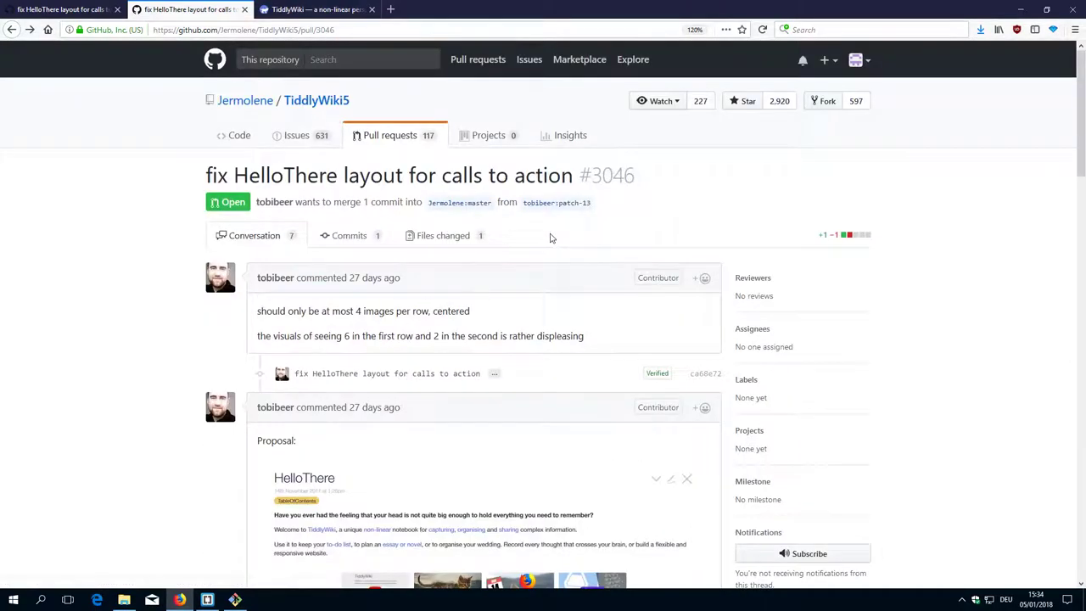
scroll(550, 240, "down", 1)
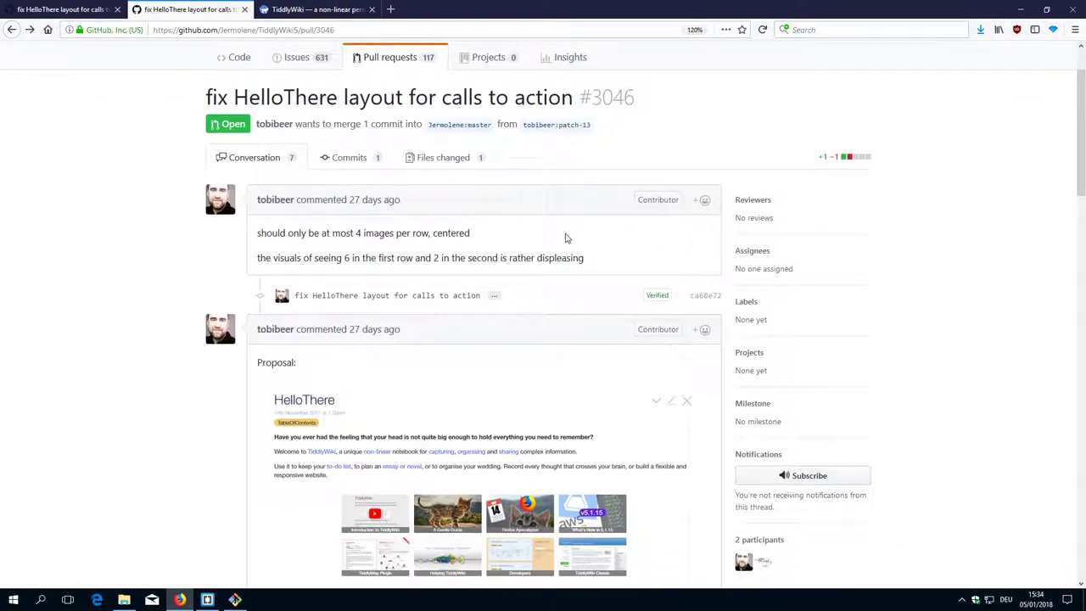
scroll(567, 237, "down", 1)
scroll(574, 259, "down", 1)
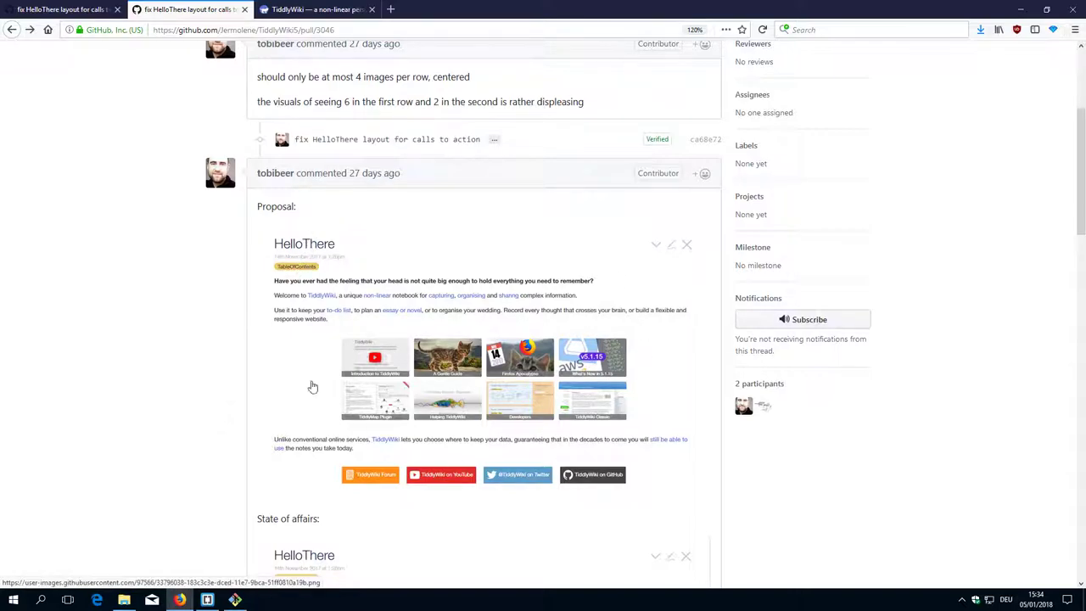
scroll(481, 264, "up", 2)
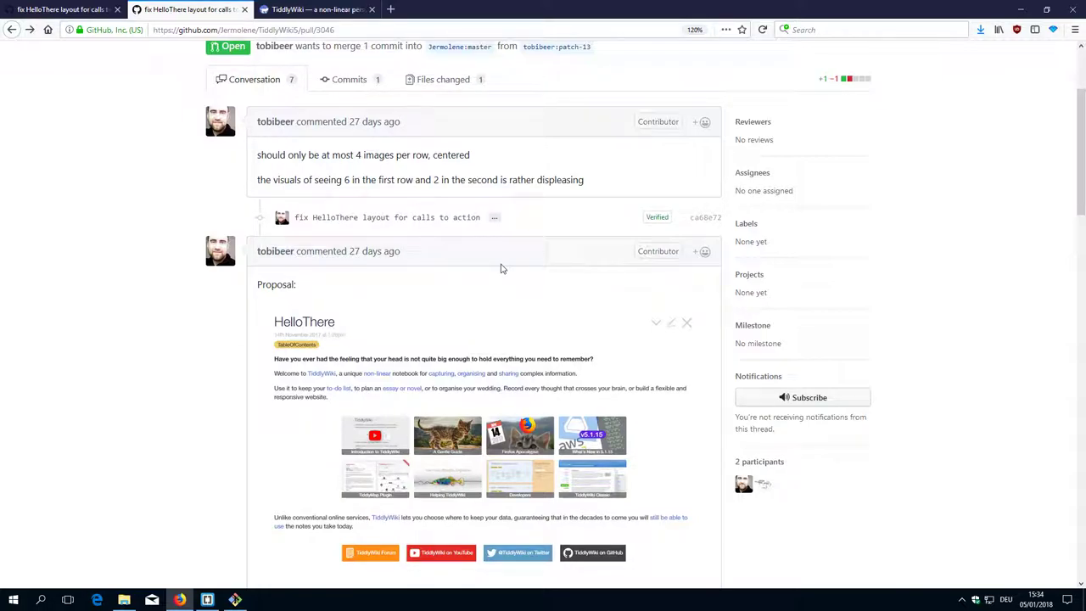
scroll(457, 274, "up", 3)
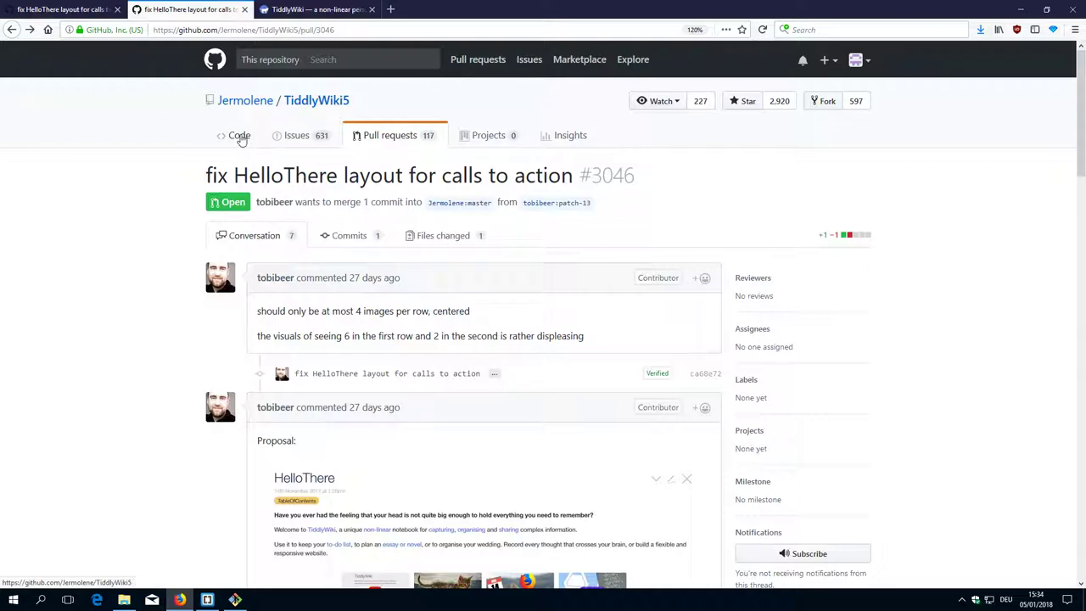
scroll(603, 249, "down", 3)
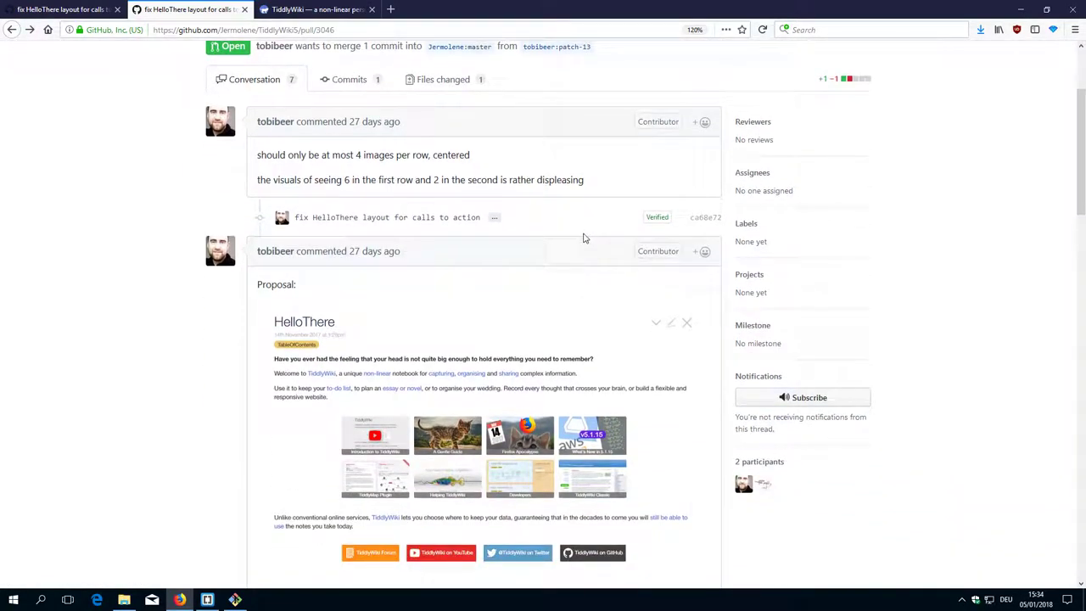
scroll(584, 239, "up", 2)
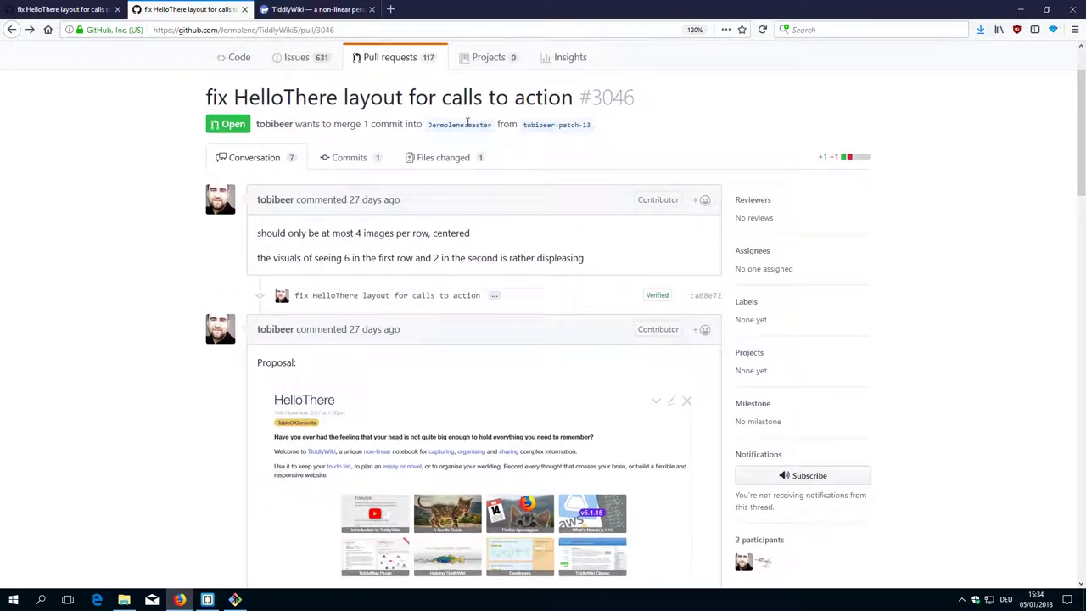
left_click(279, 202)
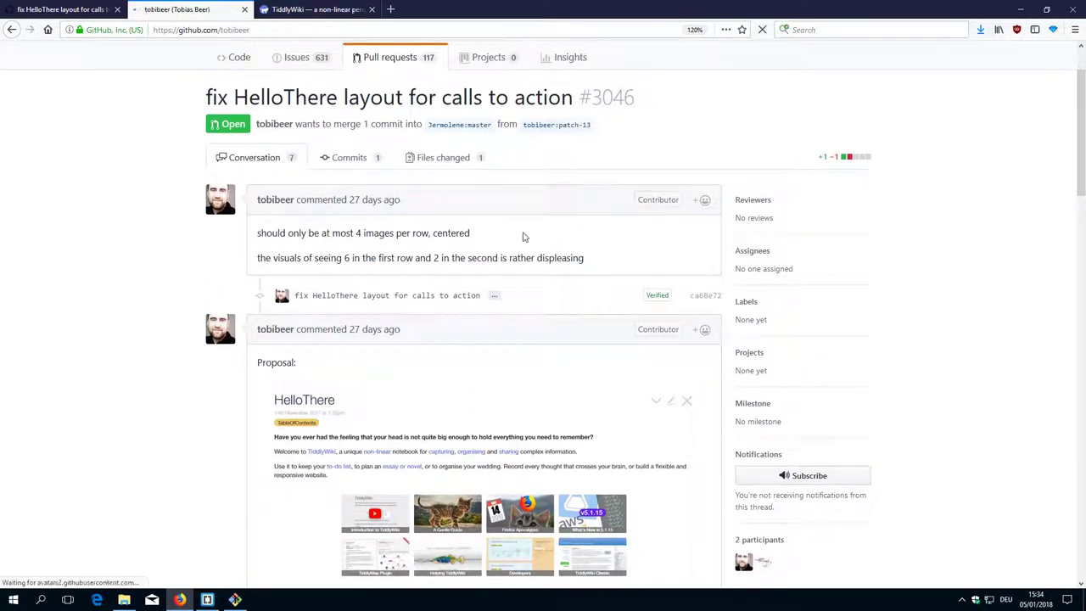
left_click(424, 290)
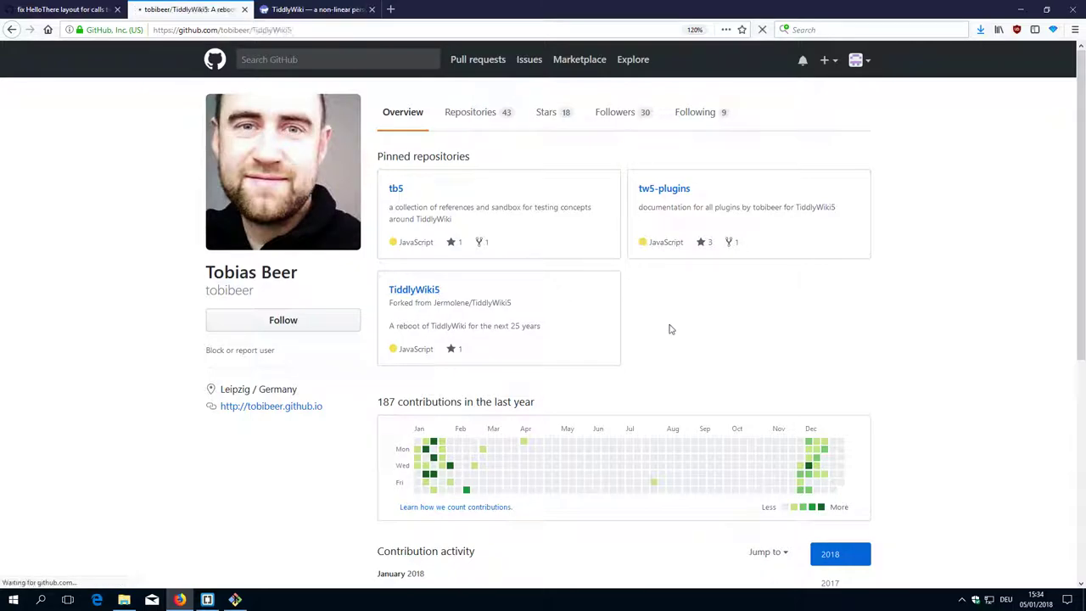
left_click(816, 256)
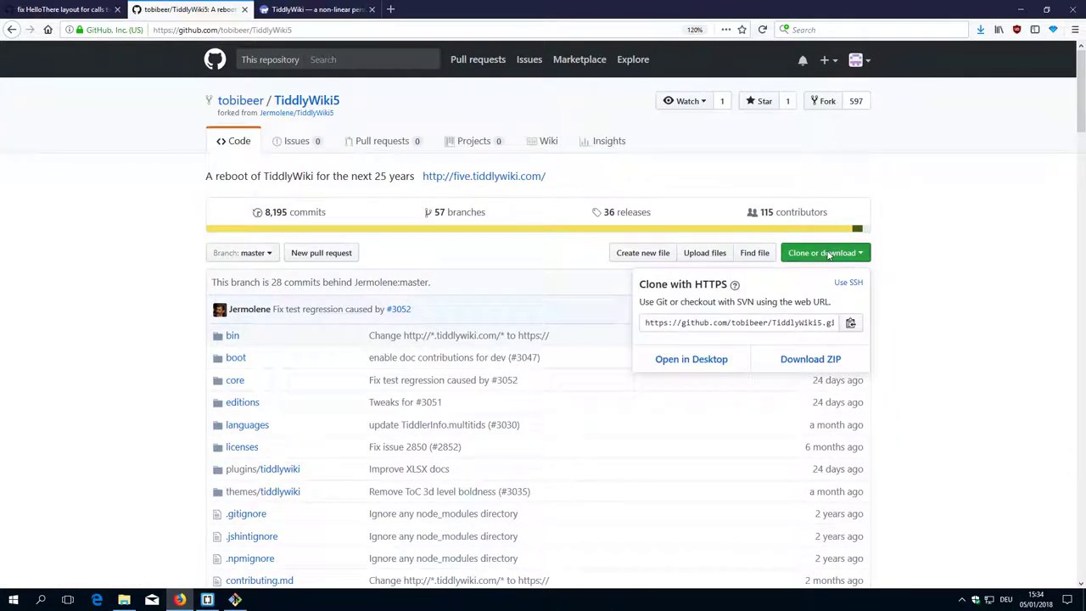
left_click(887, 280)
In Brackets, review the configured Git remotes and the available branches.
left_click(235, 599)
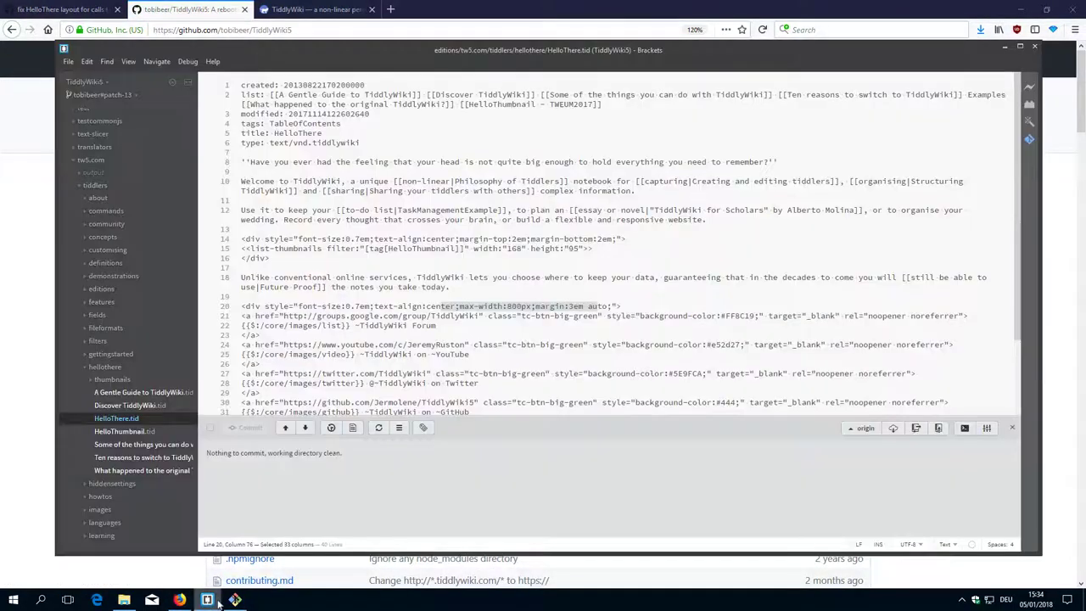
left_click(869, 429)
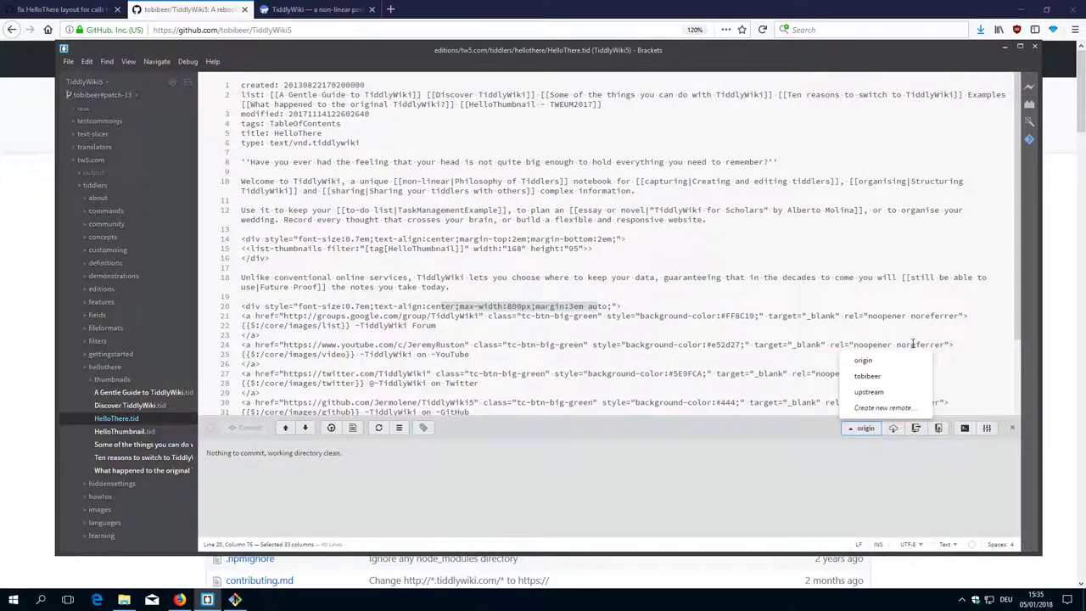
left_click(217, 137)
left_click(112, 95)
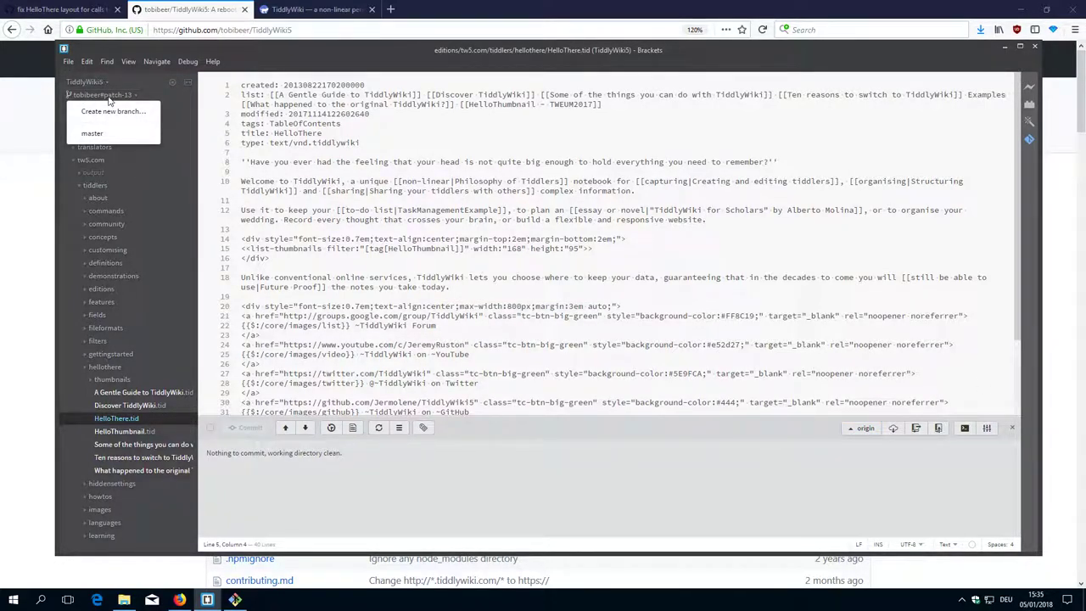
left_click(399, 248)
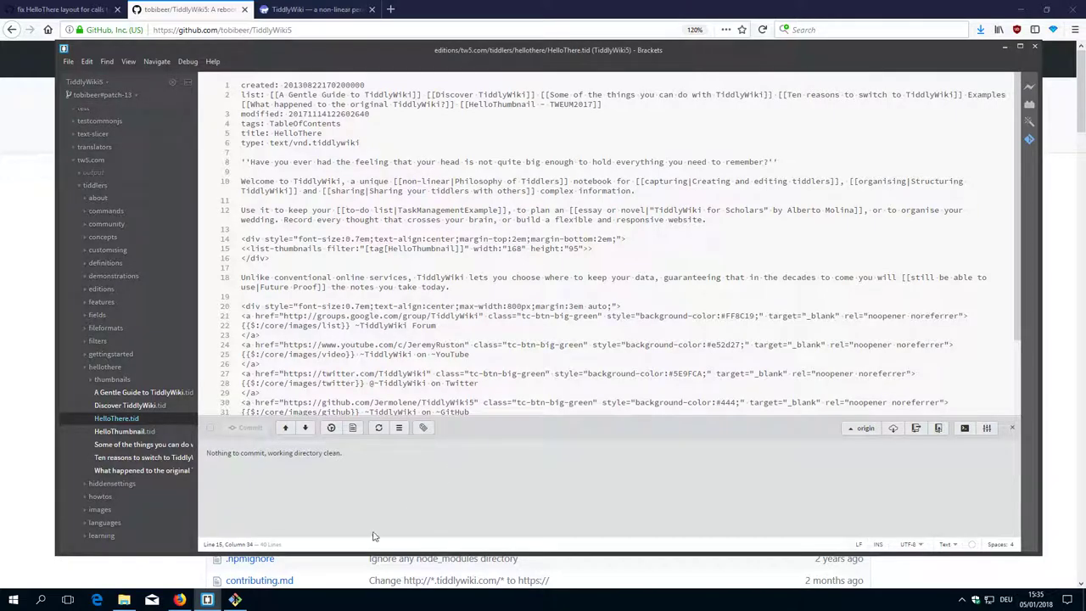
Rerun the previous TiddlyWiki build command in Git Bash, then return to Firefox.
left_click(235, 599)
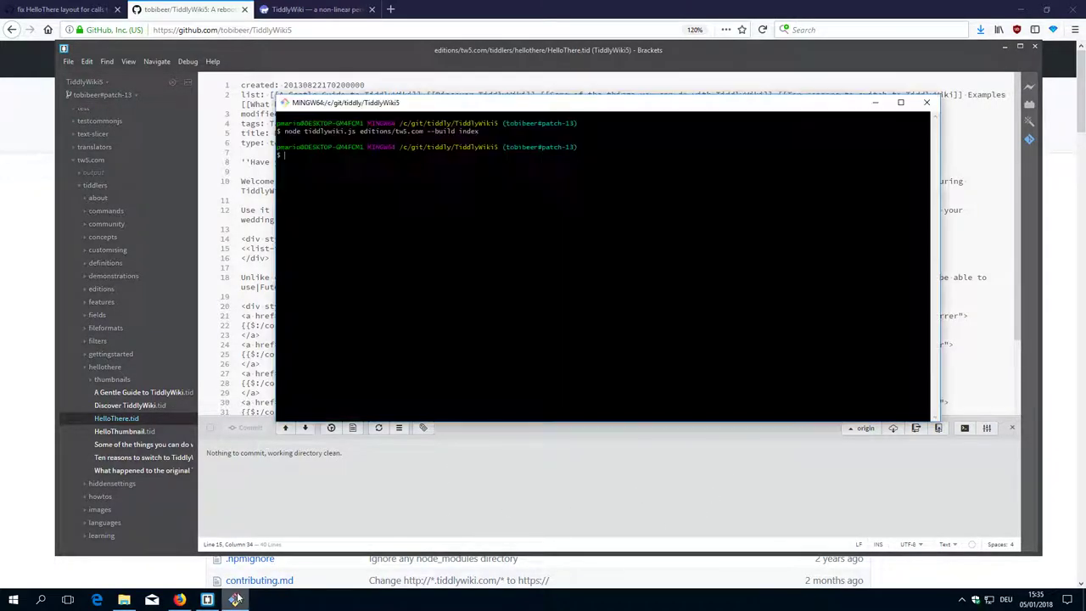
key("Up")
key("Return")
left_click(180, 599)
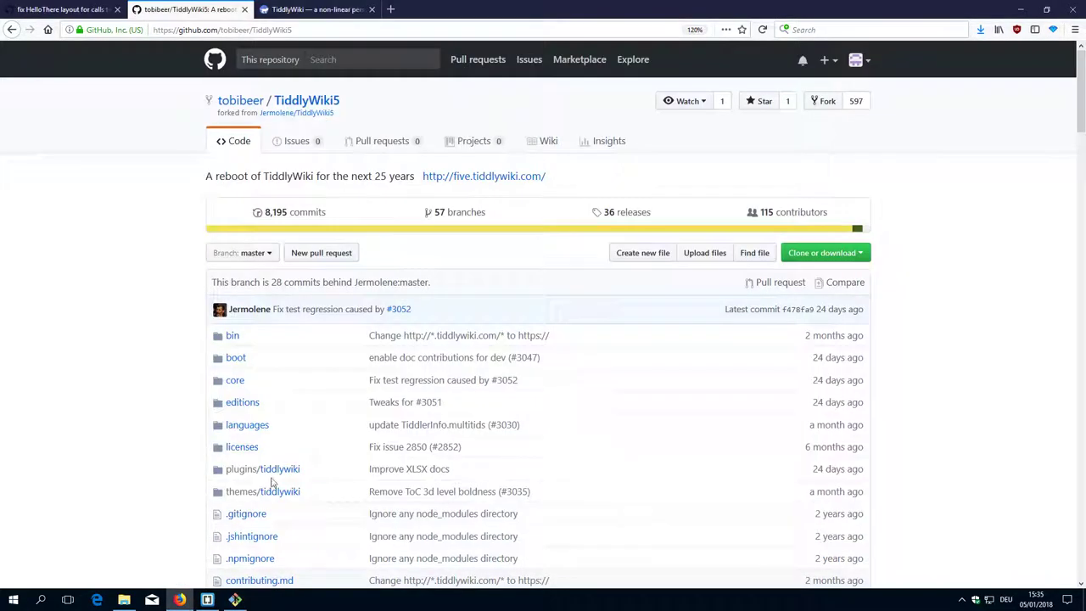
Reload the local TiddlyWiki page, confirming Leave Page.
left_click(314, 10)
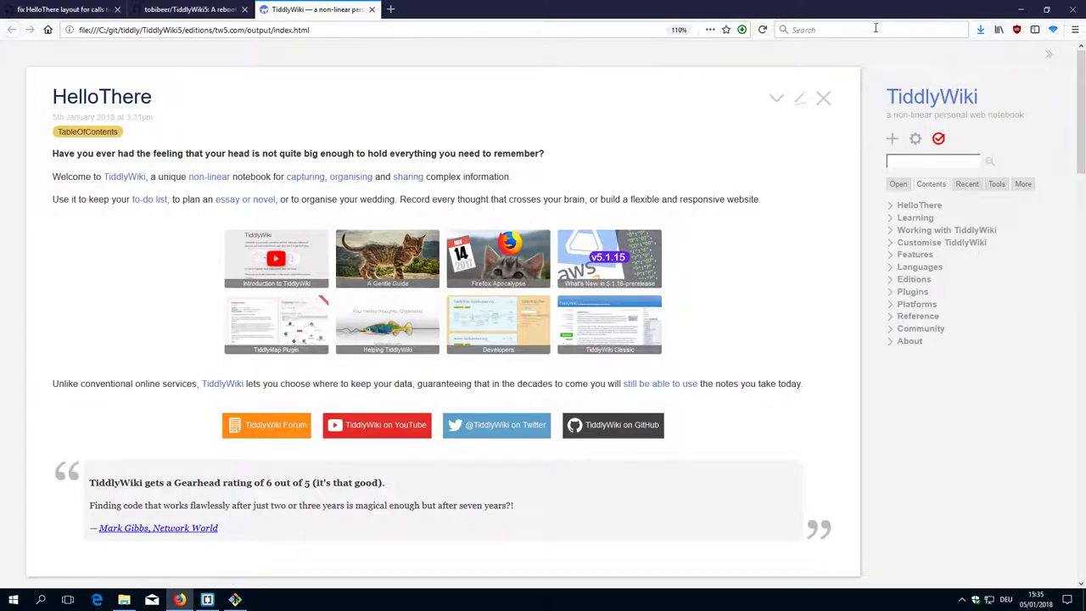
left_click(763, 30)
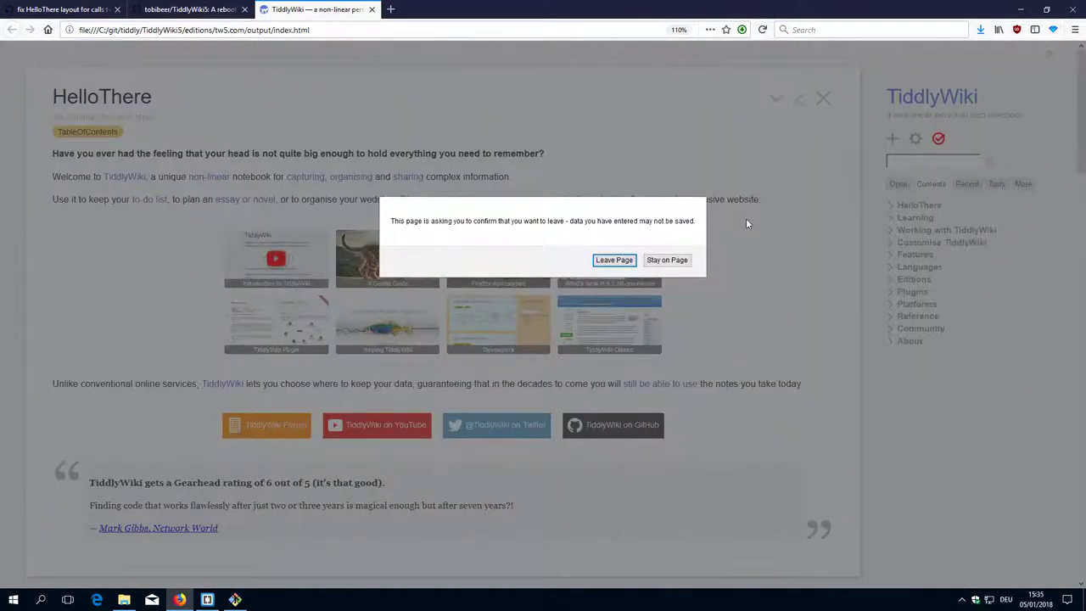
left_click(614, 260)
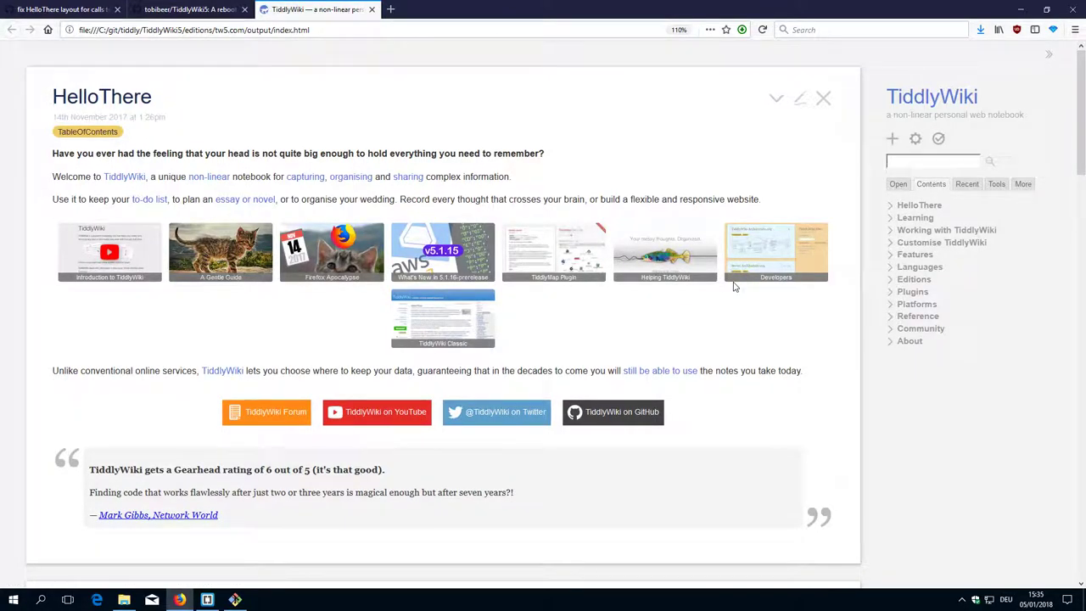
Open HelloThere for editing and examine its max-width, font-size and thumbnail filter wikitext.
left_click(800, 98)
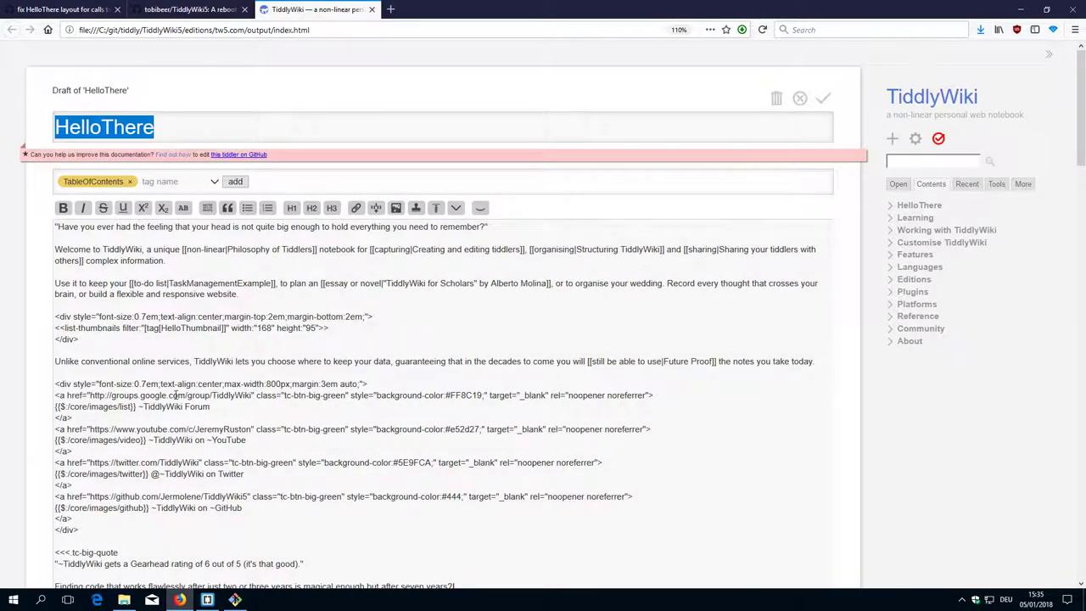
left_click_drag(223, 384, 296, 384)
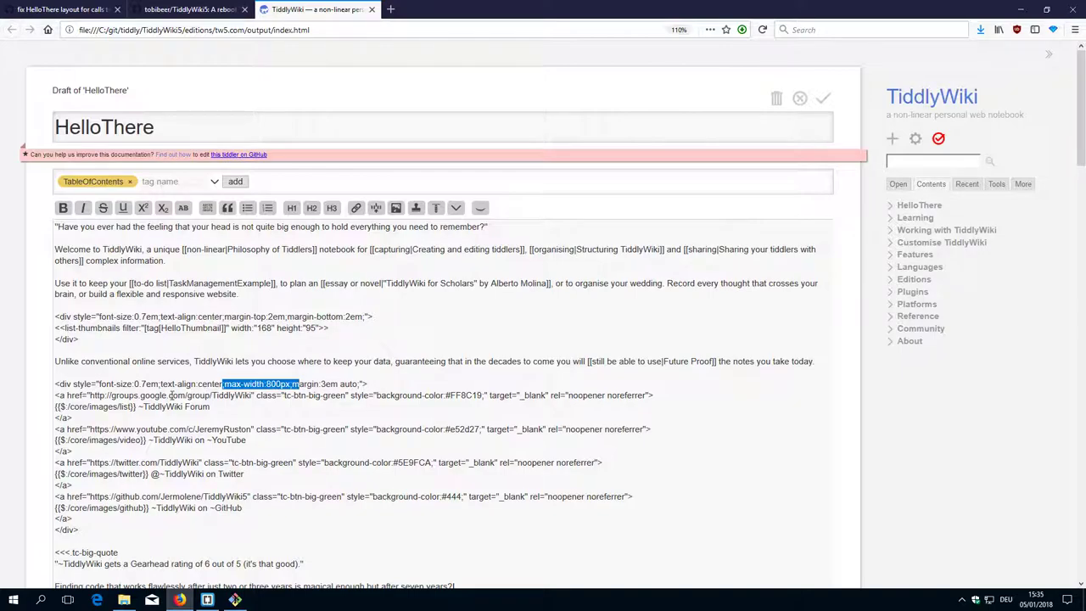
left_click_drag(116, 316, 197, 317)
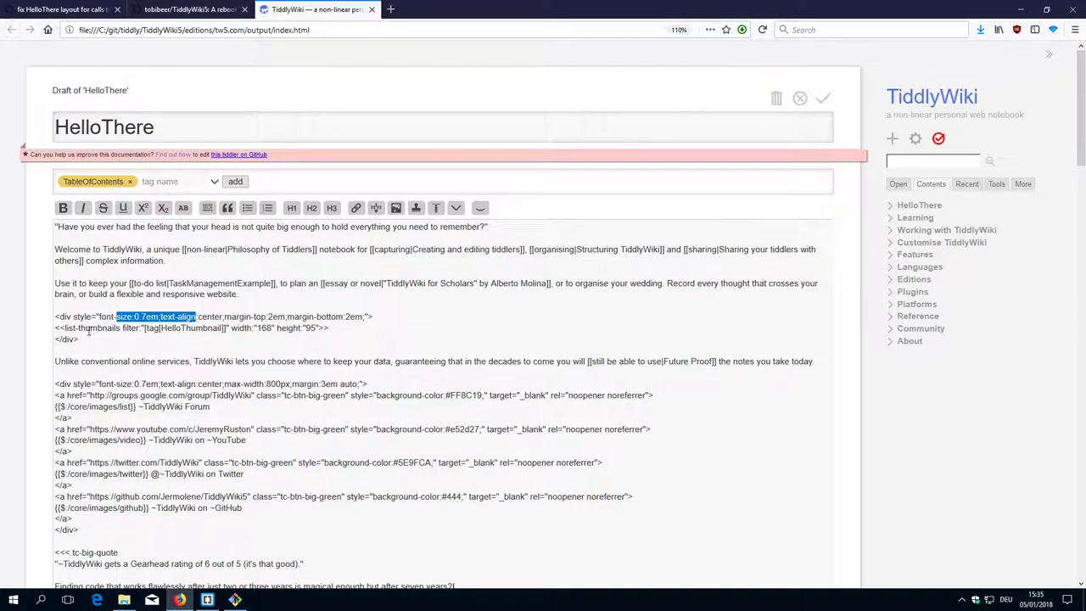
left_click_drag(70, 328, 261, 328)
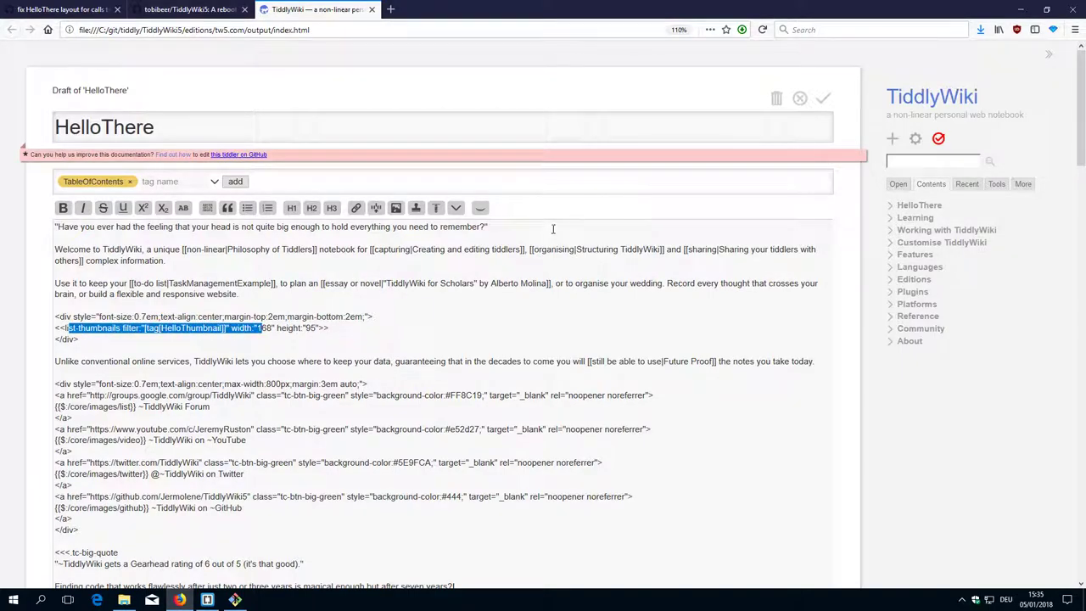
Close the HelloThere draft and inspect the page from the Twitter button.
left_click(800, 99)
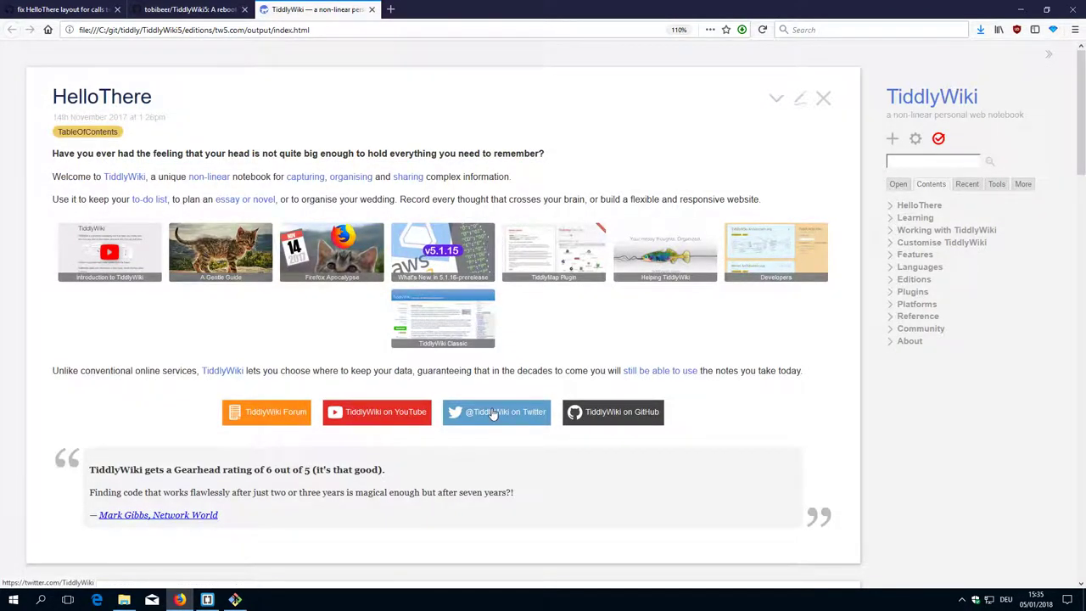
right_click(440, 415)
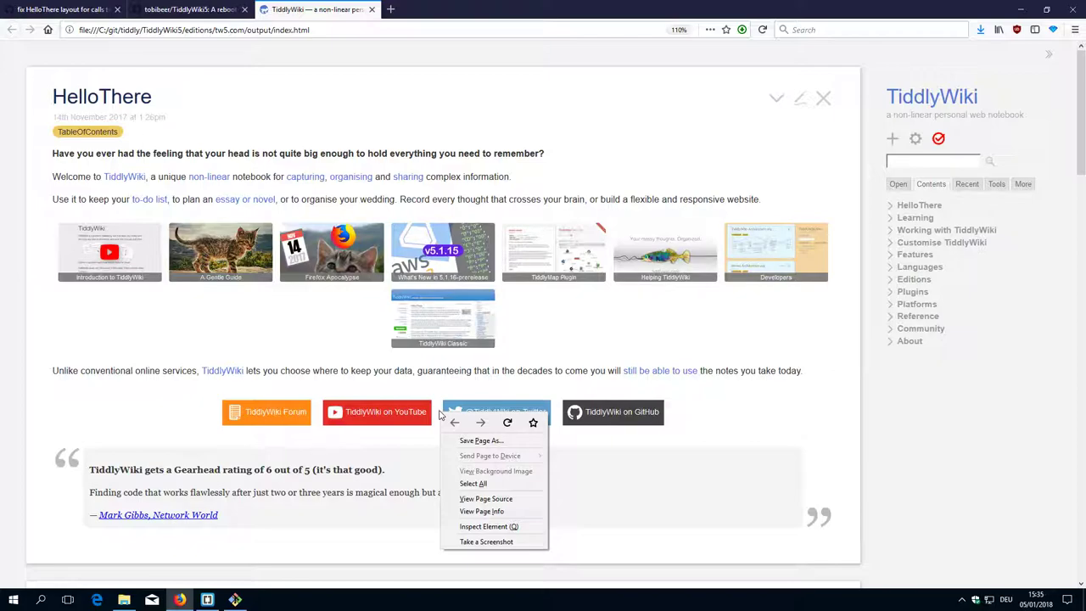
left_click(471, 526)
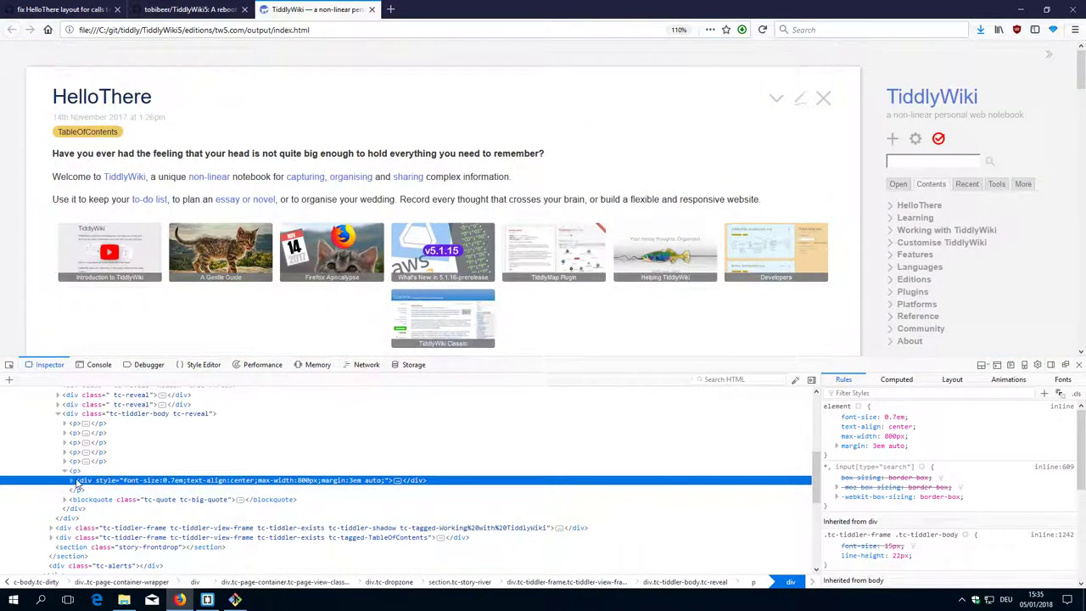
scroll(339, 314, "down", 2)
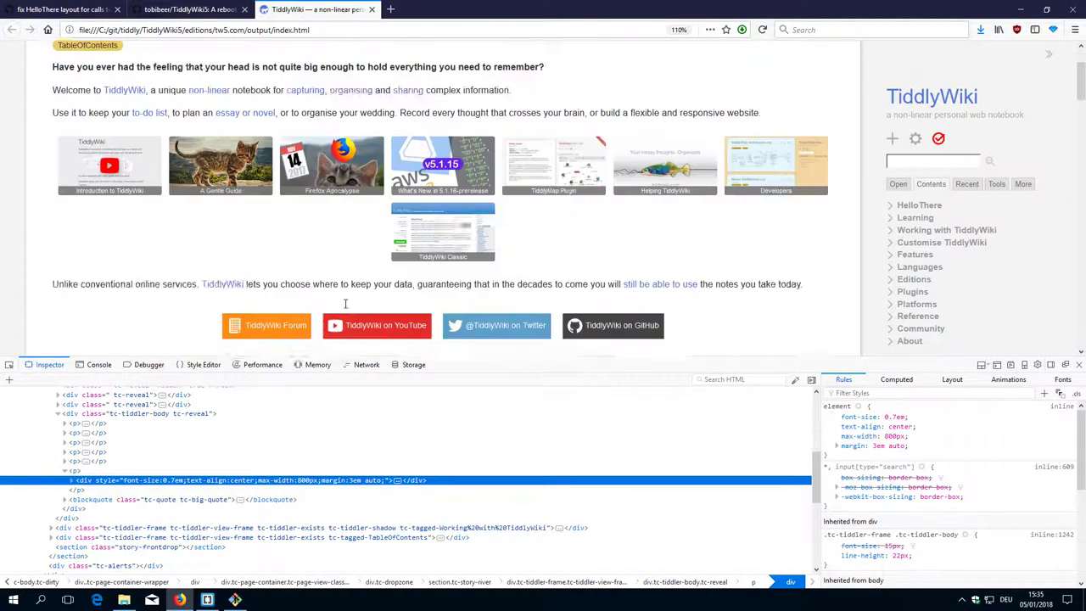
scroll(388, 223, "down", 5)
scroll(386, 138, "up", 1)
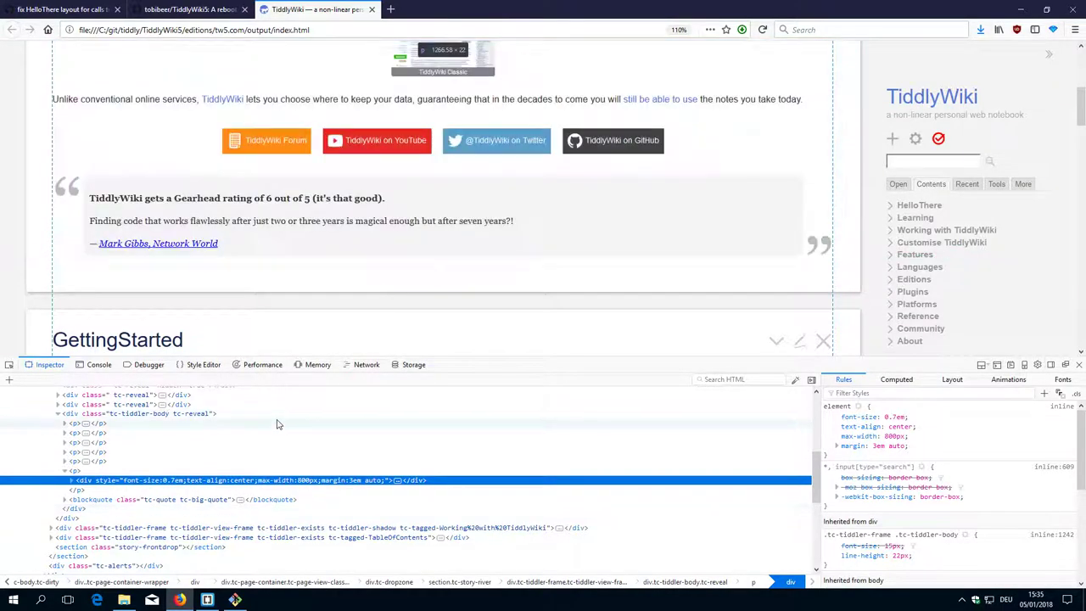
scroll(277, 424, "up", 3)
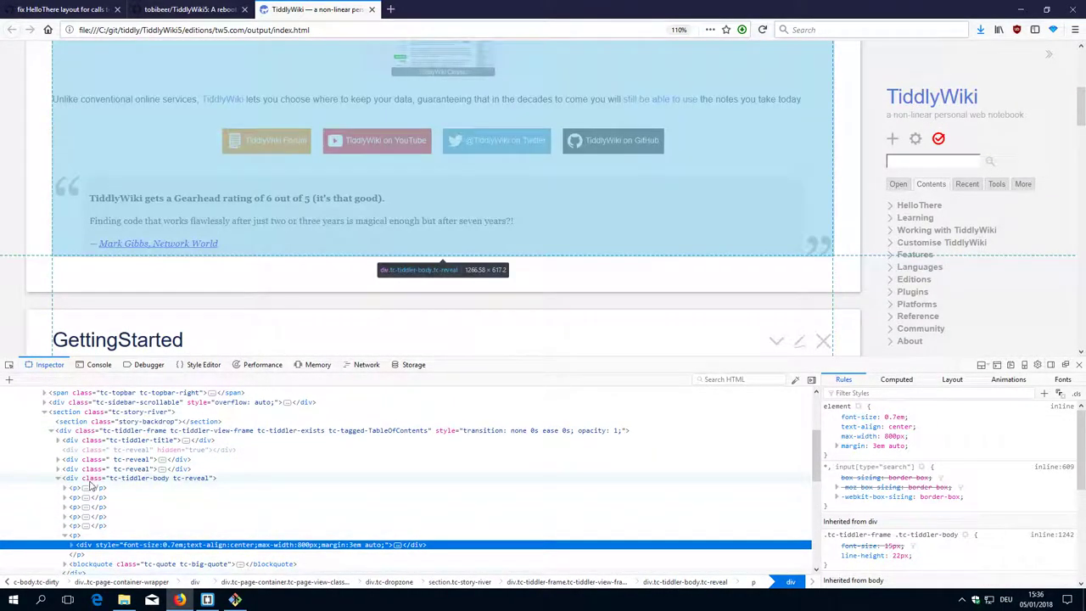
scroll(381, 301, "up", 3)
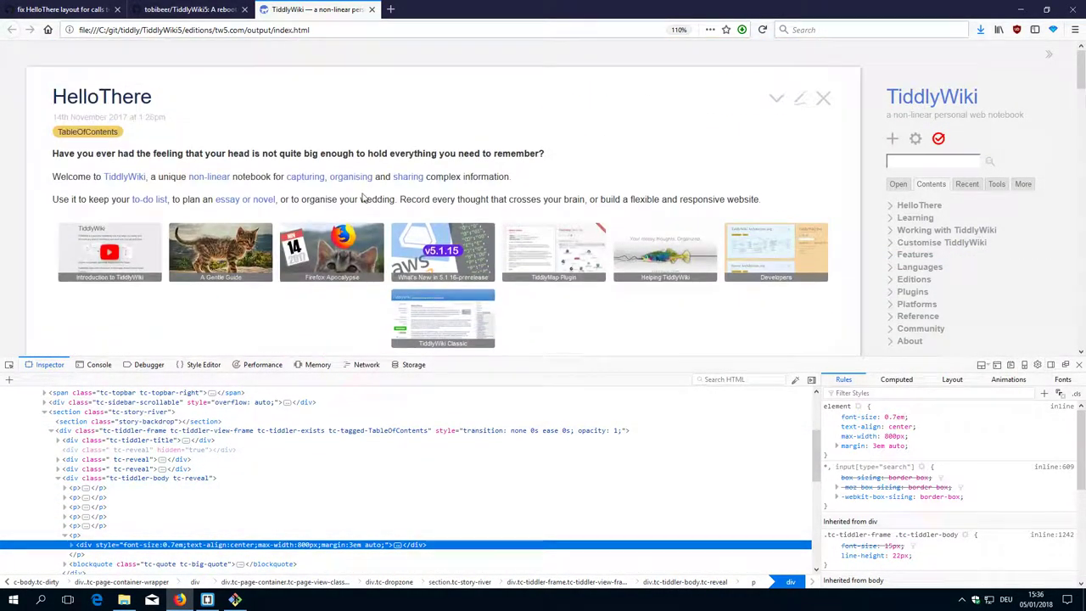
Start a Firefox page screenshot, then cancel the selection.
right_click(381, 301)
left_click(427, 431)
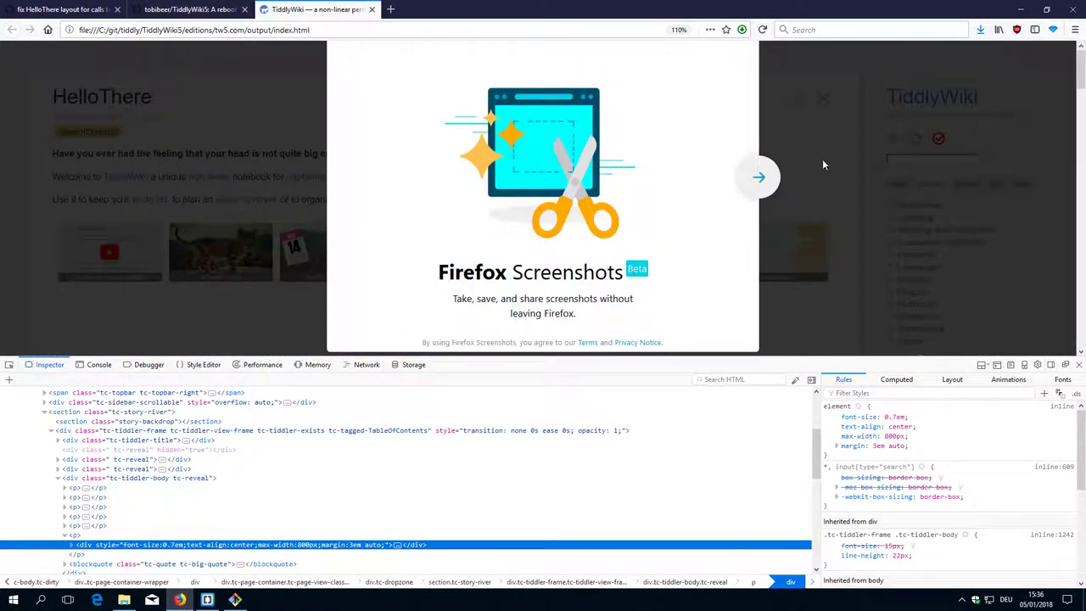
left_click(881, 178)
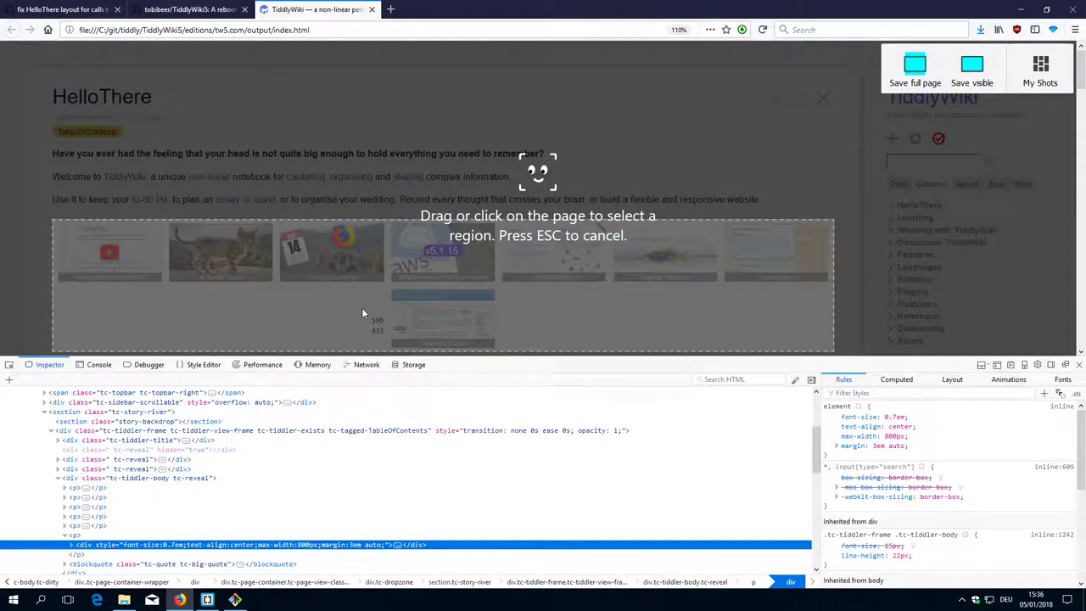
key("Escape")
Inspect the thumbnail tiles block, then close Developer Tools.
right_click(363, 311)
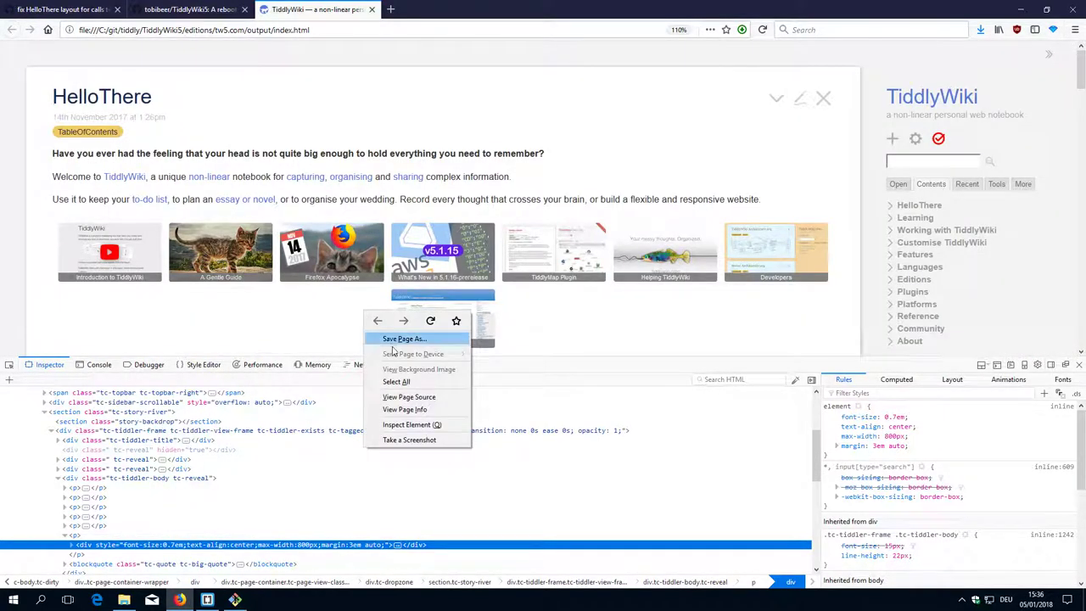
left_click(406, 426)
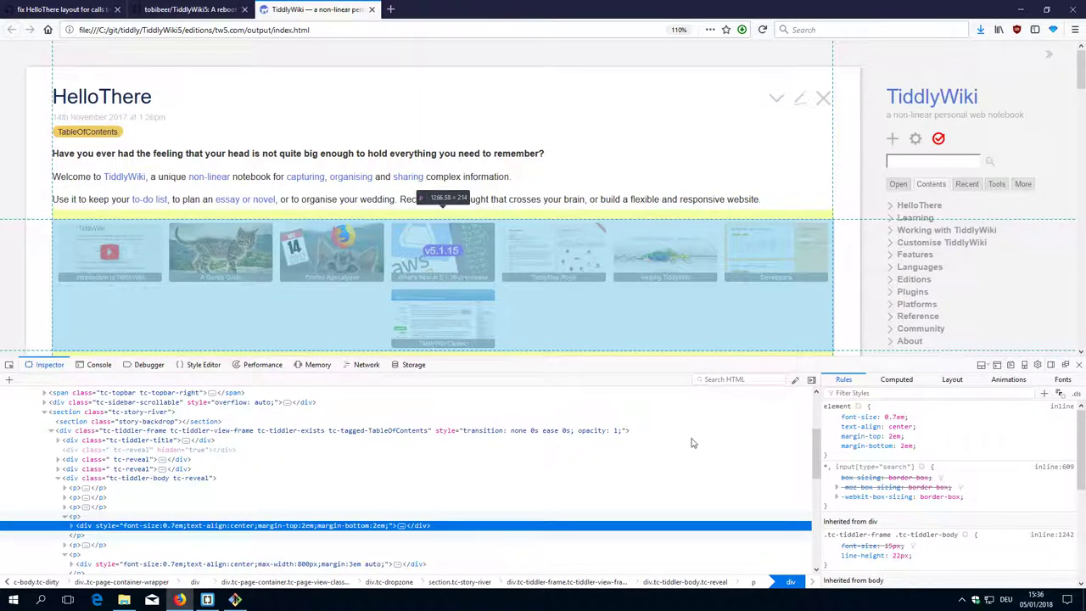
left_click(1080, 365)
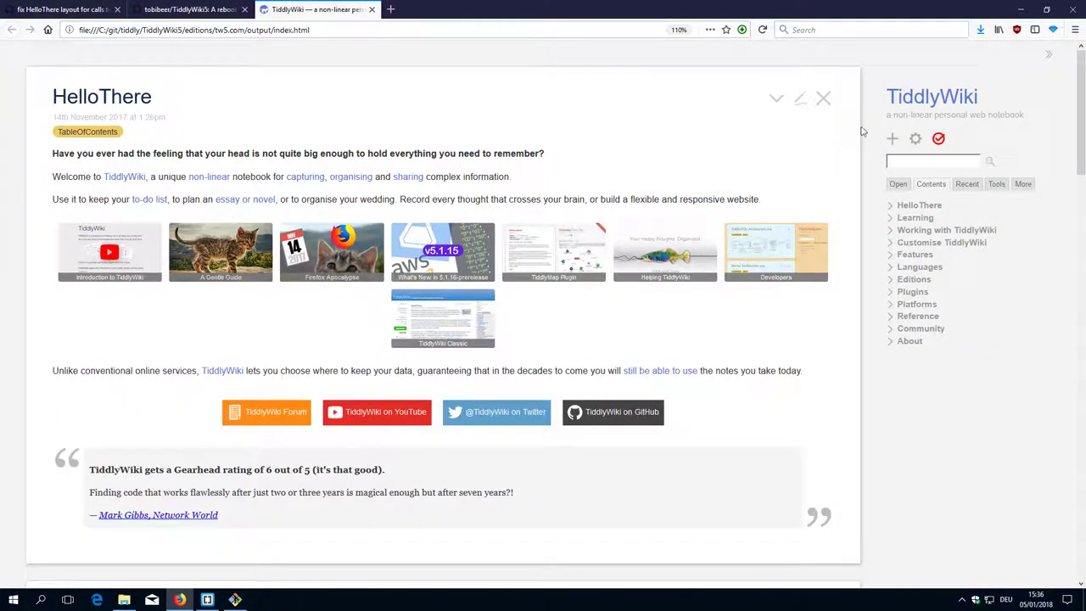
In the HelloThere draft, replace the thumbnail div's style with the buttons div's style.
left_click(800, 98)
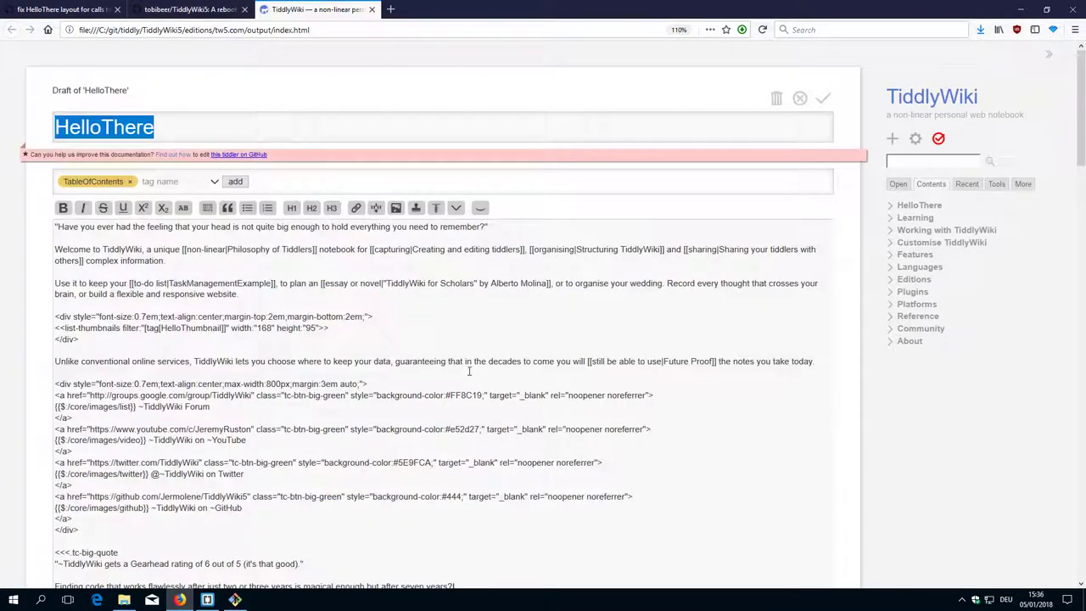
left_click(99, 383)
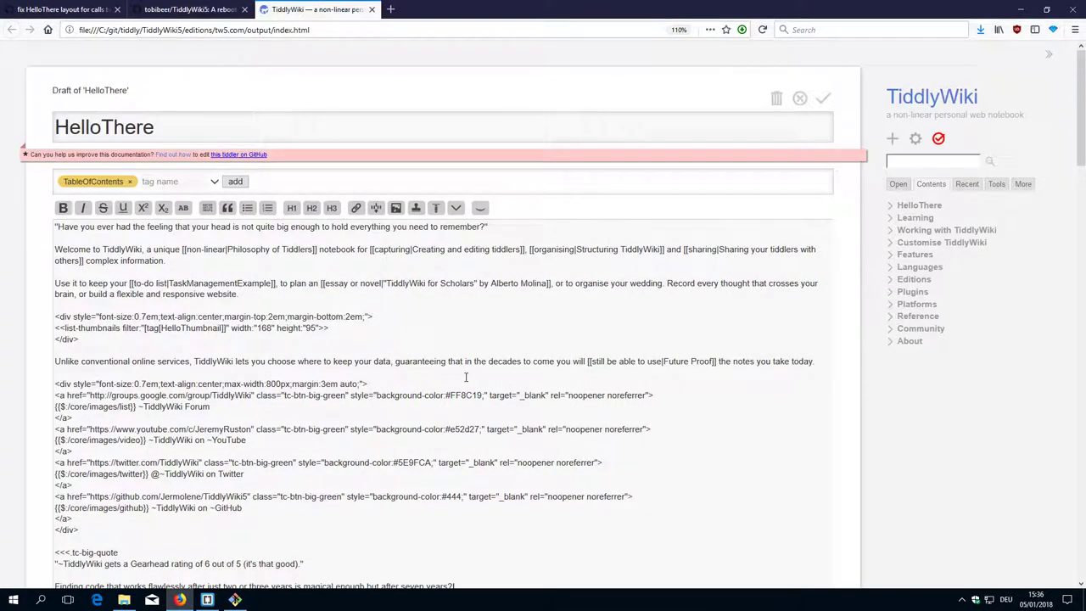
key("shift+End")
key("shift+Left")
key("shift+Left")
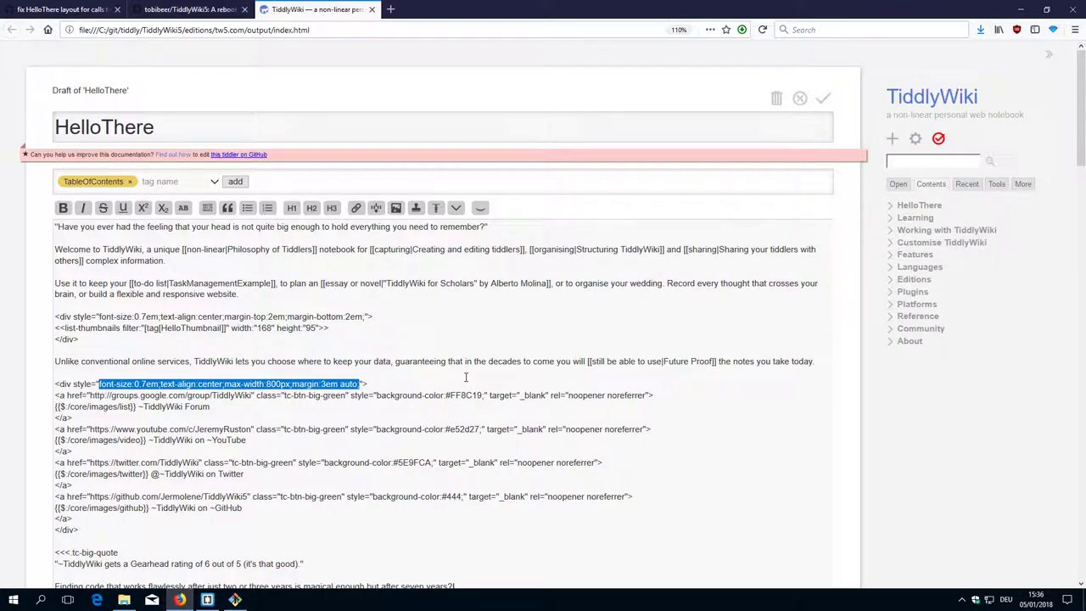
left_click(99, 316)
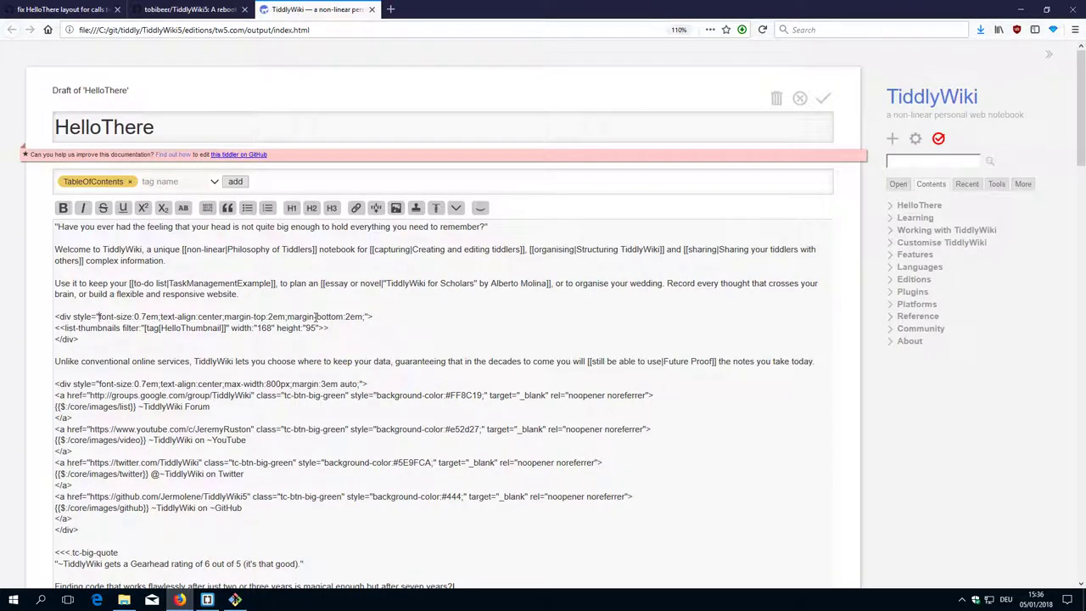
key("shift+End")
key("shift+Left")
key("shift+Left")
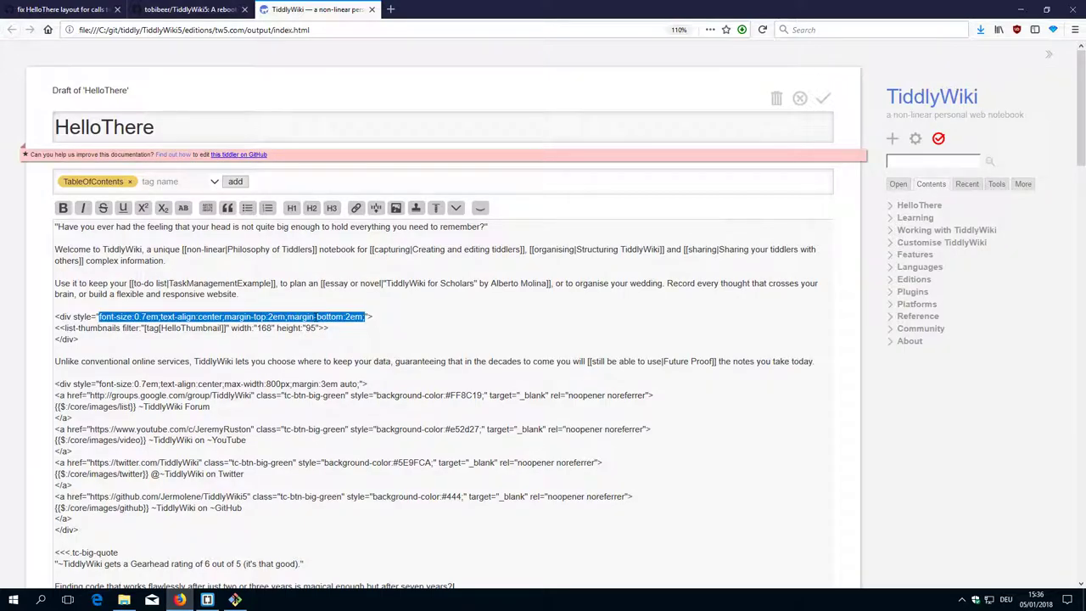
type("font-size:0.7em;text-align:center;max-width:800px;margin:3em auto;")
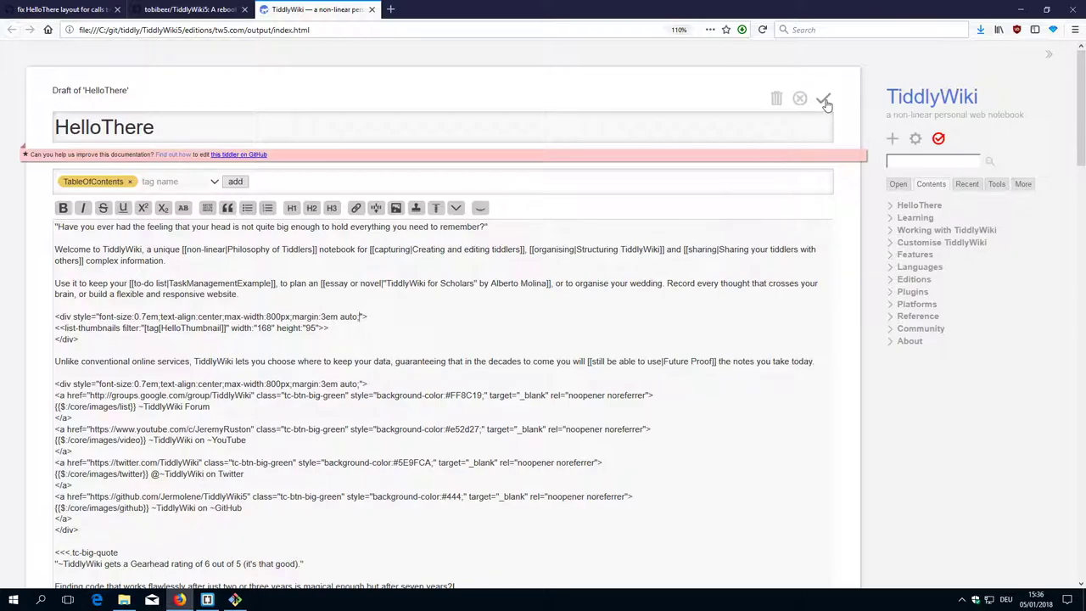
Save the edited HelloThere tiddler and return to the GitHub fork tab.
key("ctrl+s")
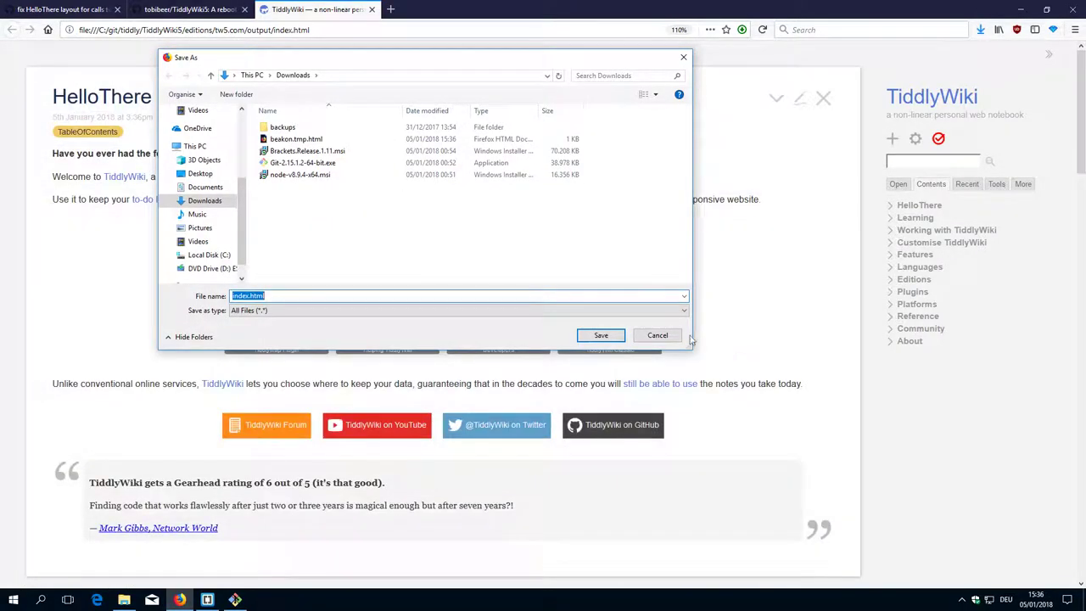
key("Return")
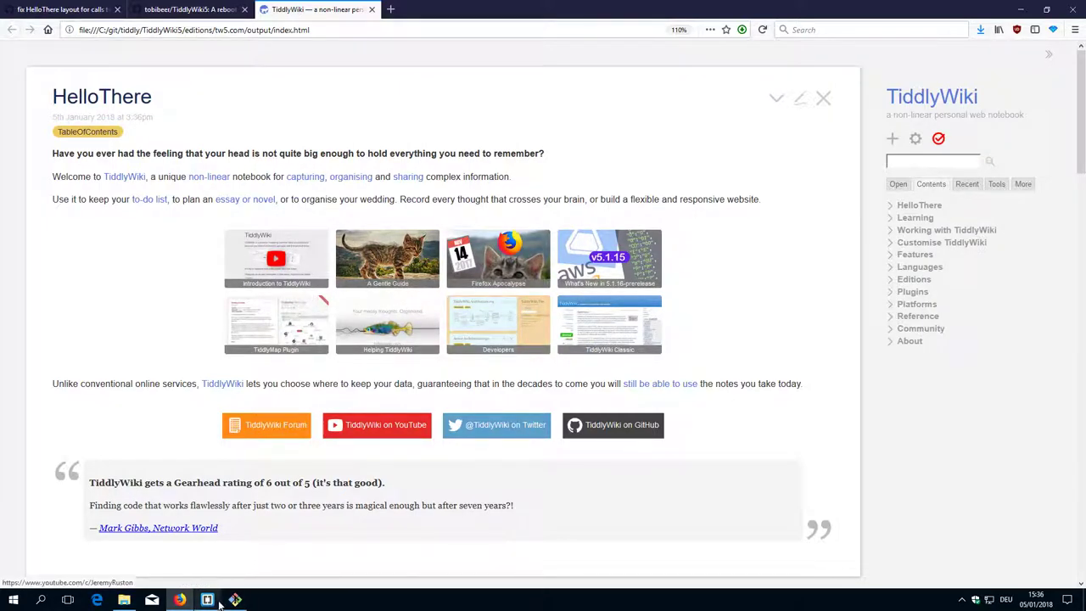
key("ctrl+Tab")
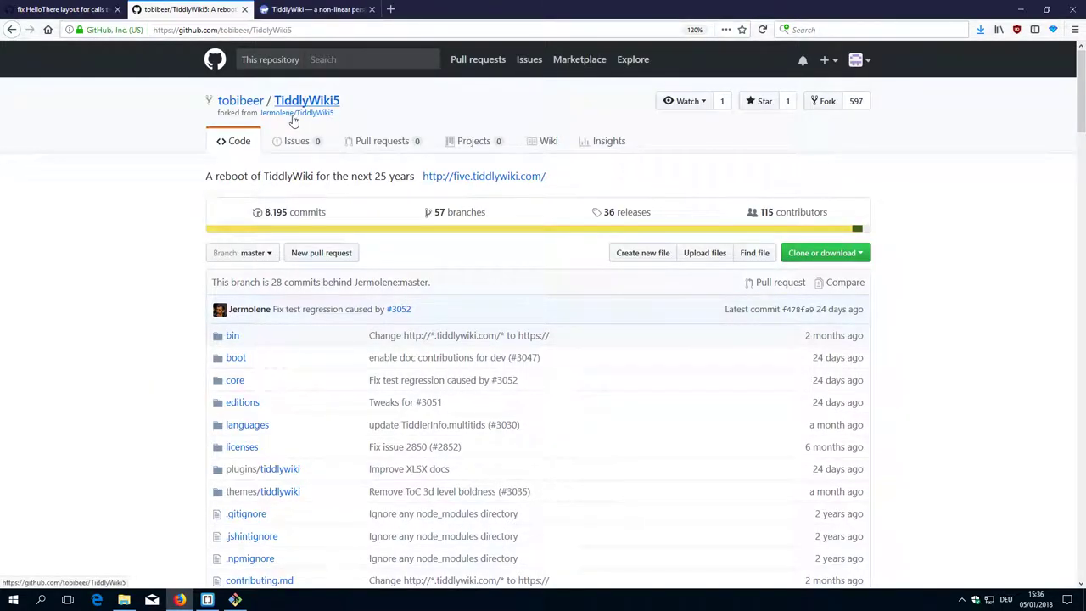
Go back twice in the browser to reach pull request 3046.
left_click(12, 30)
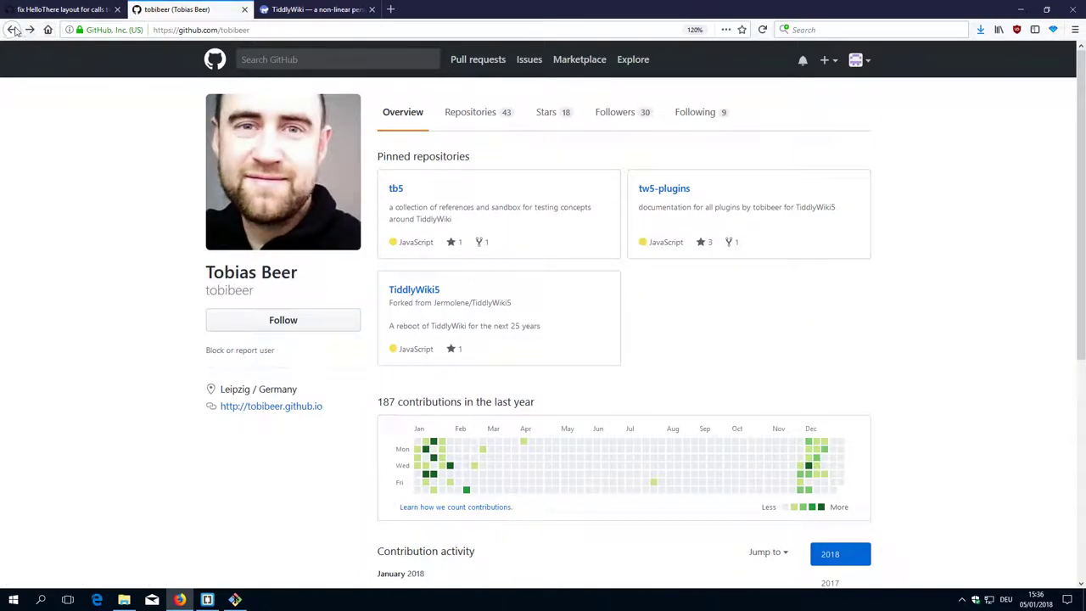
left_click(12, 31)
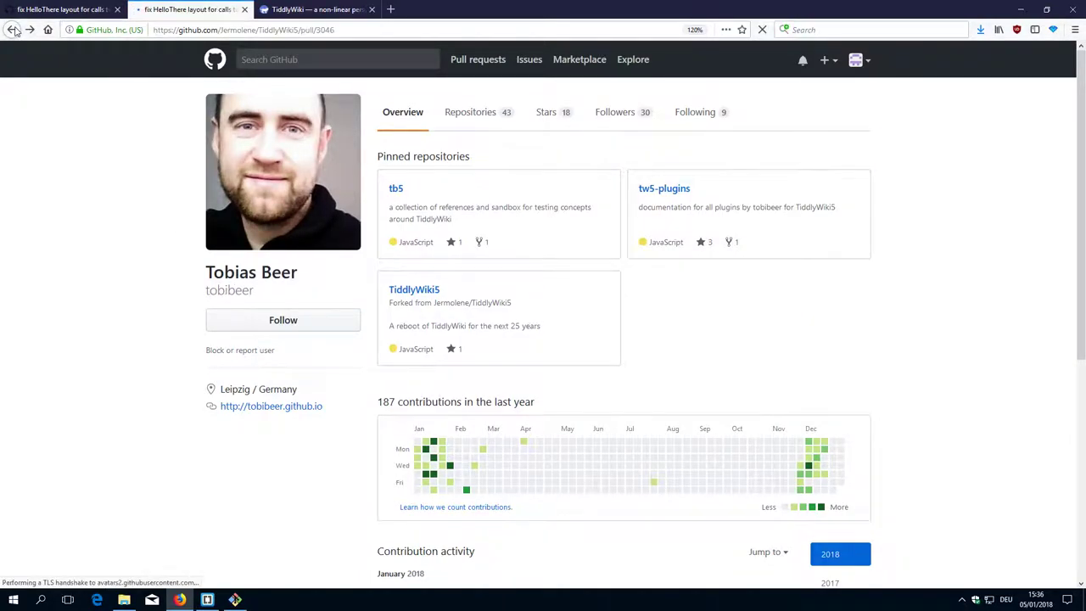
scroll(509, 414, "down", 5)
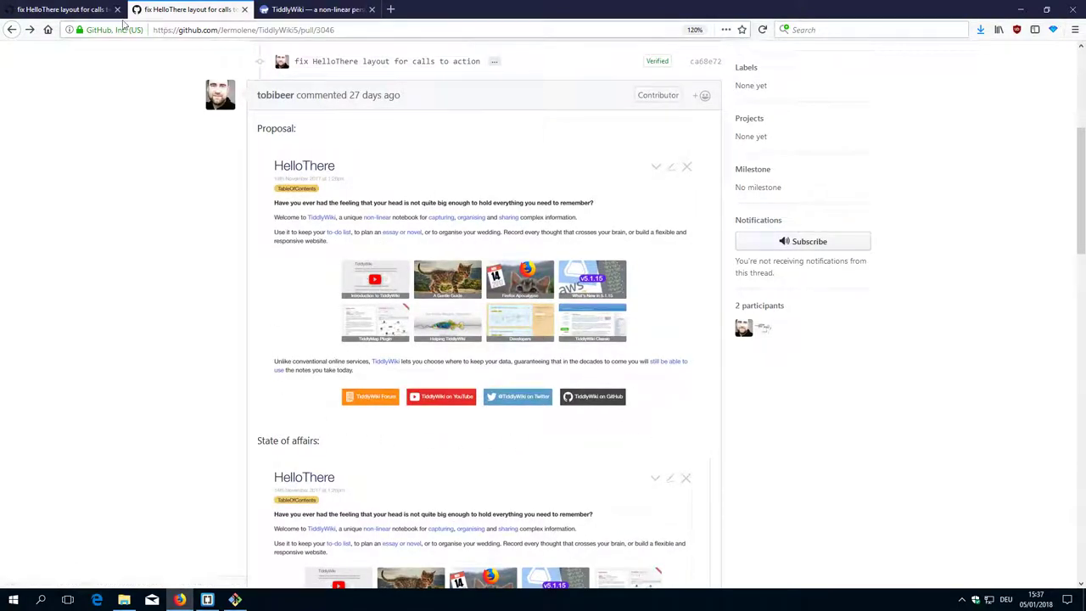
In Brackets, close the Git panel and set HelloThere.tid's language mode to HTML.
left_click(206, 598)
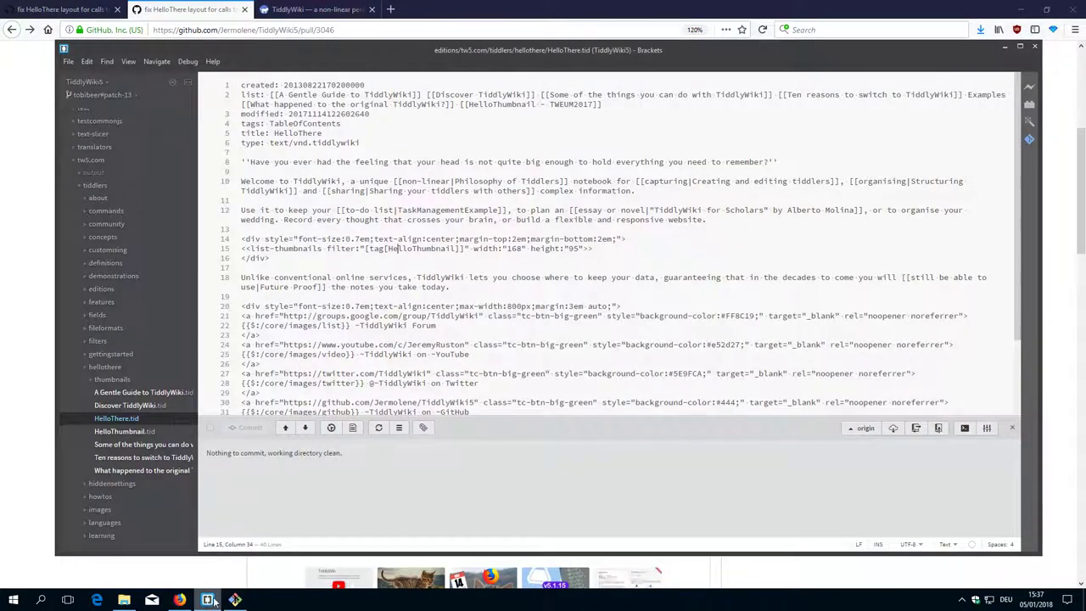
left_click(131, 420)
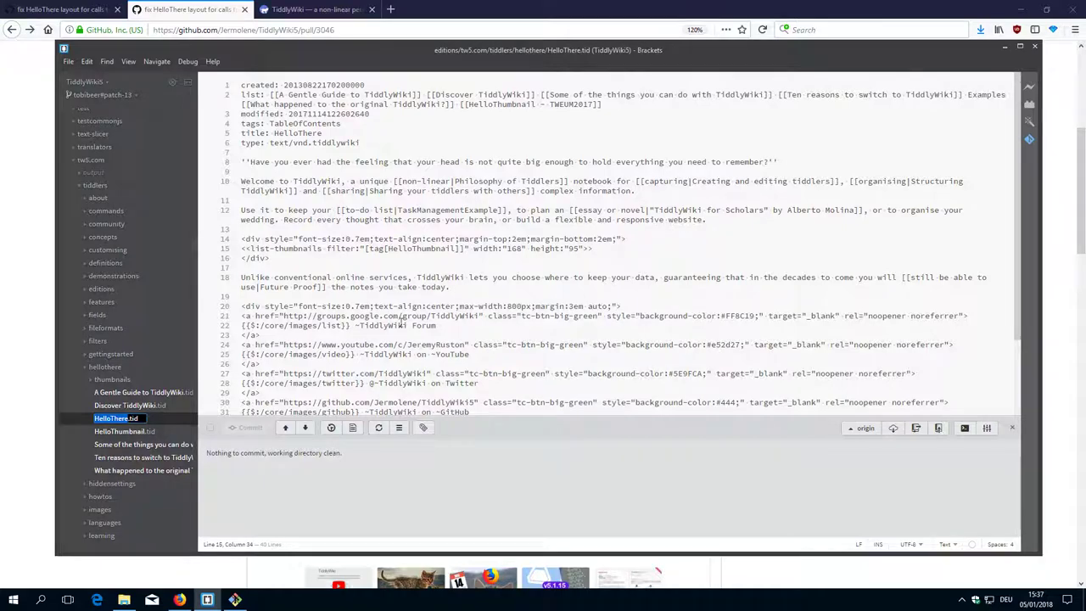
left_click(1011, 428)
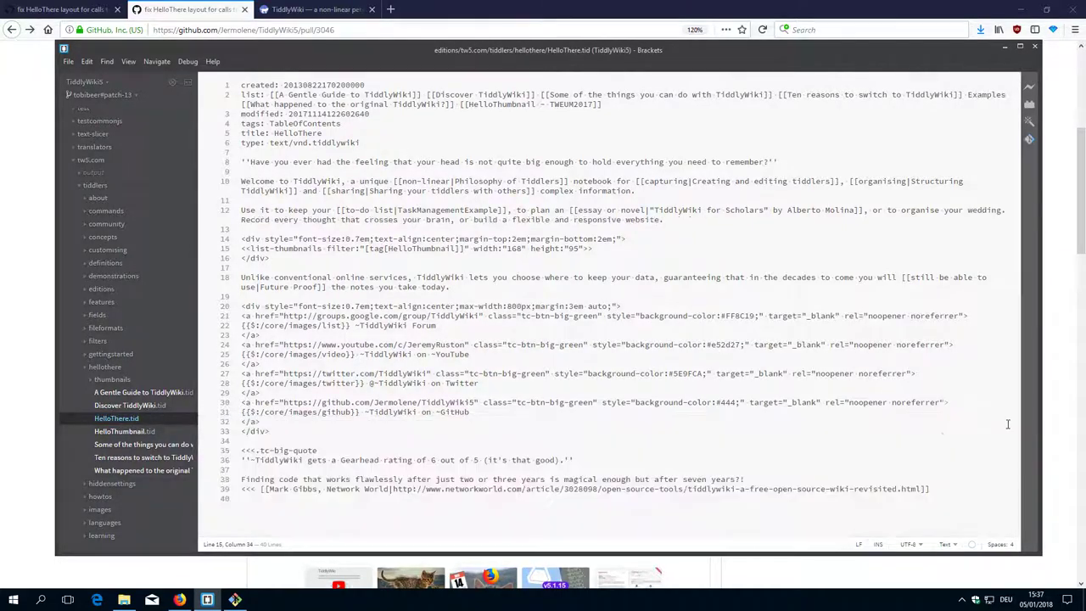
left_click(946, 544)
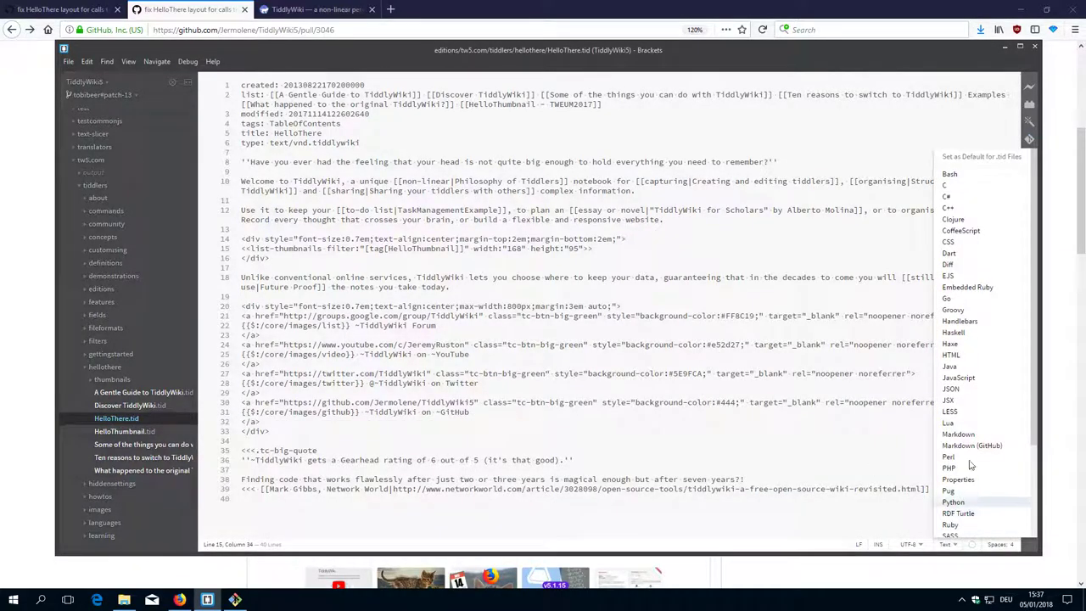
left_click(962, 355)
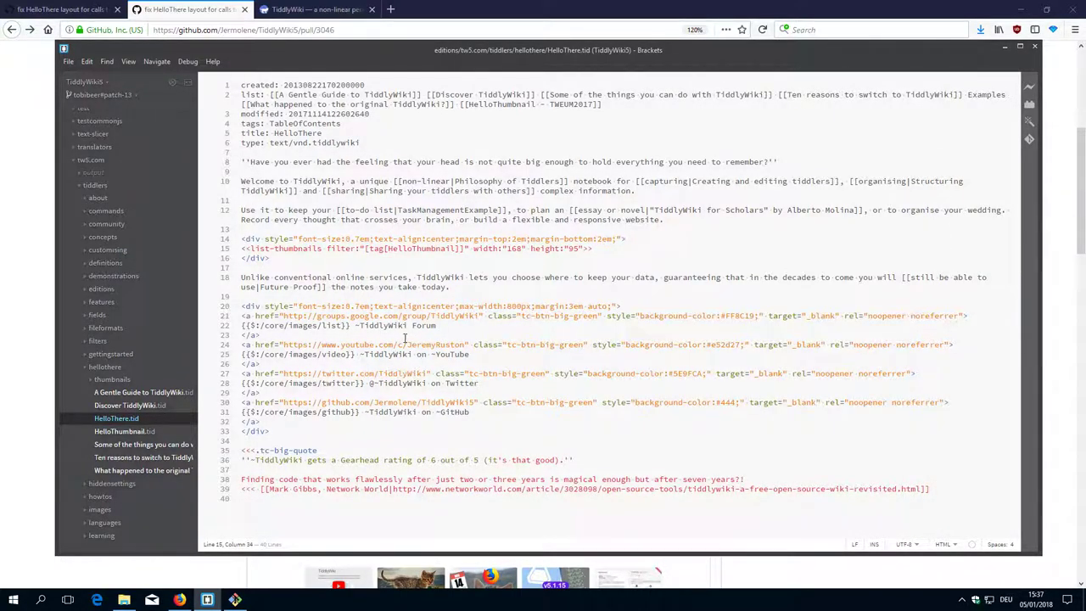
Copy the buttons block's style over line 14's thumbnail style and save HelloThere.tid.
left_click(299, 297)
key("Down")
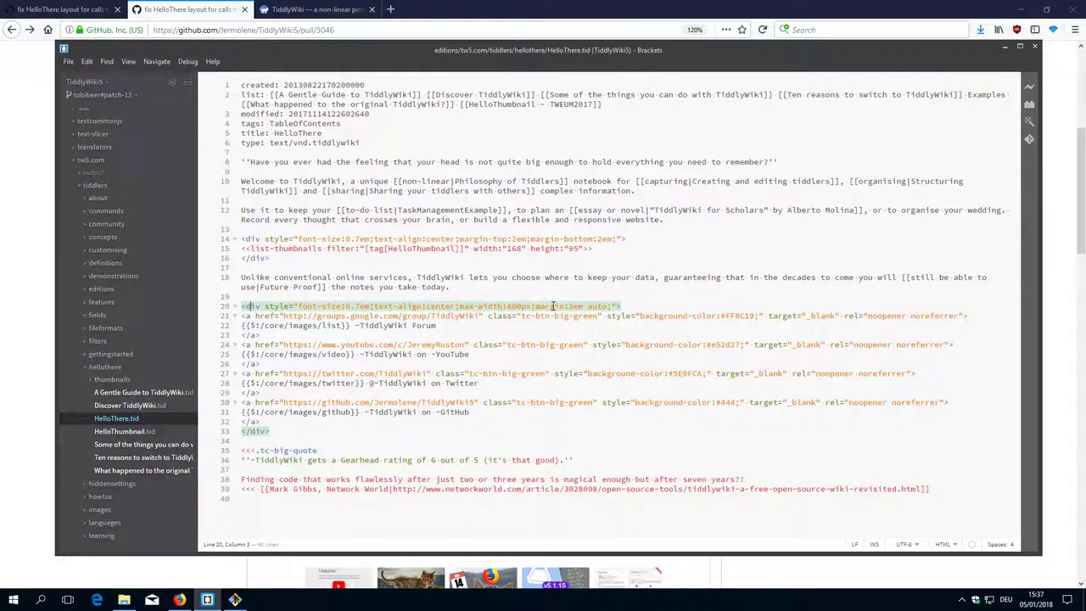
key("Right")
key("Right")
key("Right")
key("shift+End")
key("shift+Left")
key("shift+Left")
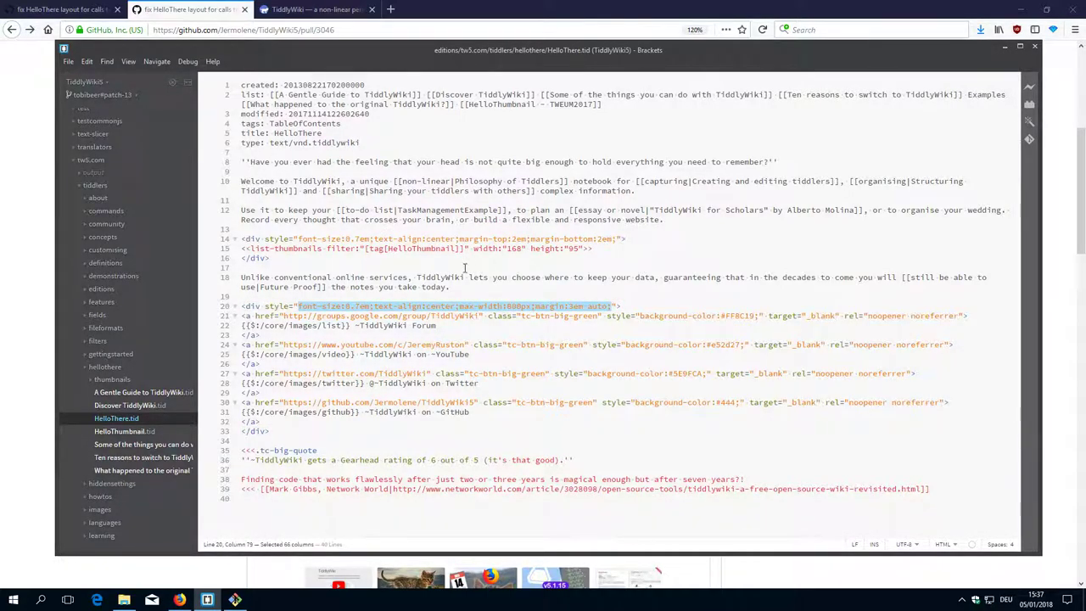
left_click_drag(298, 238, 614, 240)
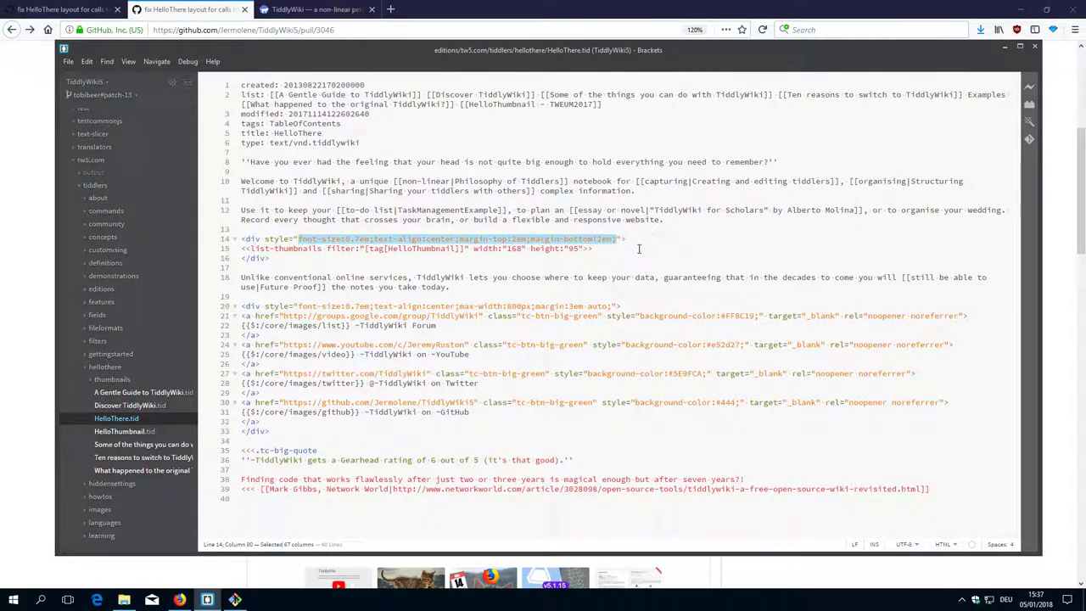
key("ctrl+v")
key("Down")
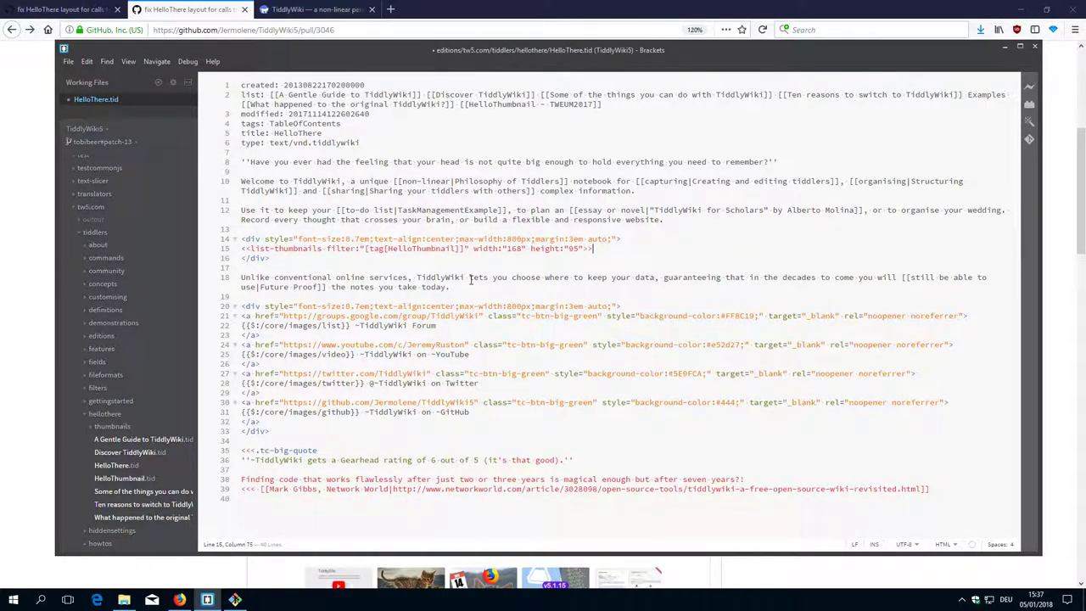
key("ctrl+s")
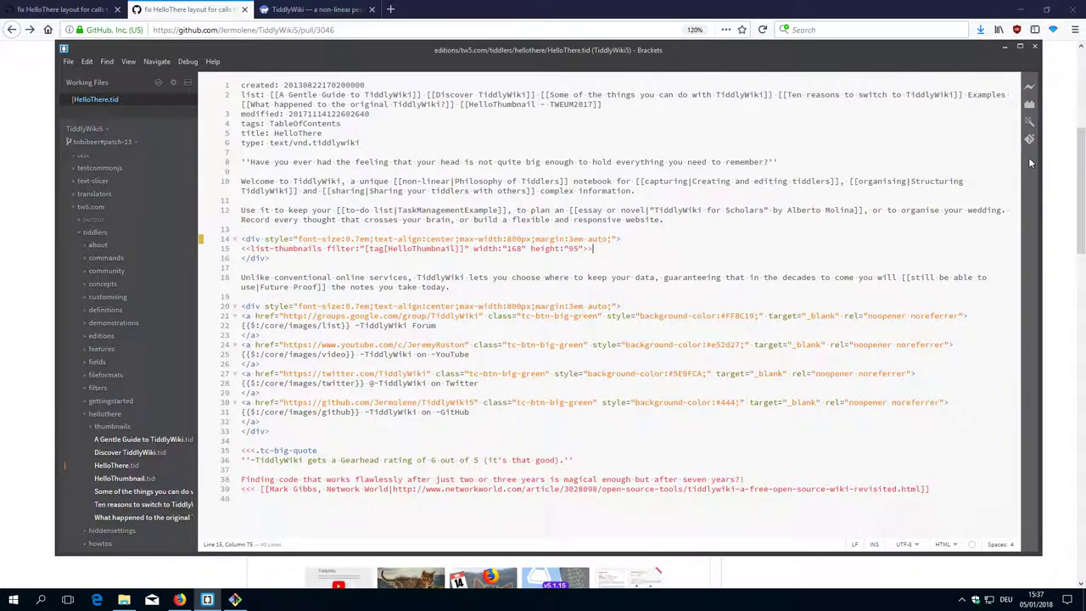
Check the Git status, then rerun the tw5.com index build in Git Bash.
left_click(1029, 141)
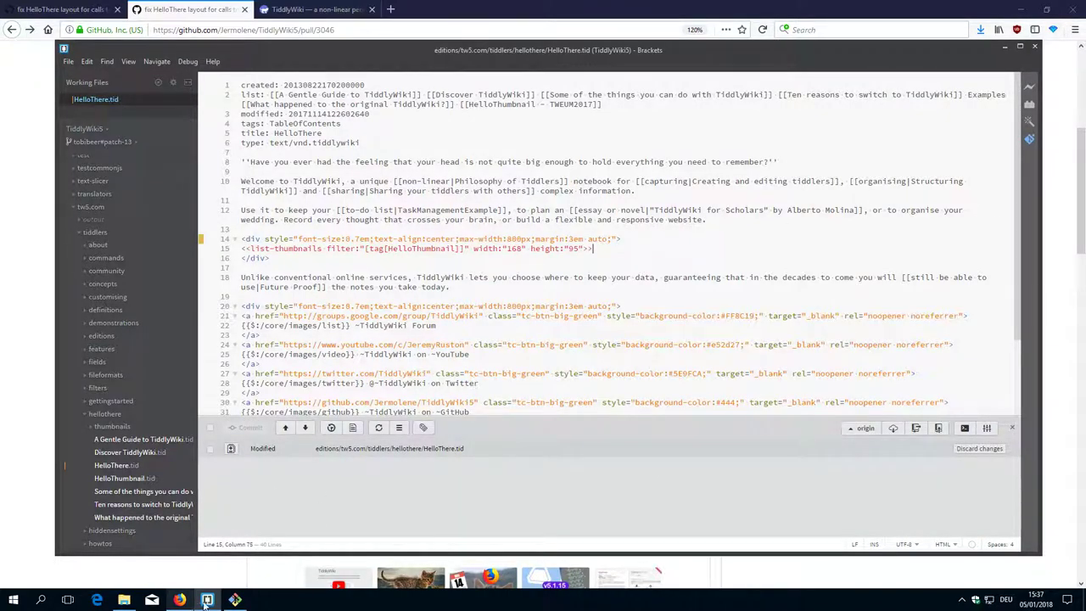
left_click(235, 599)
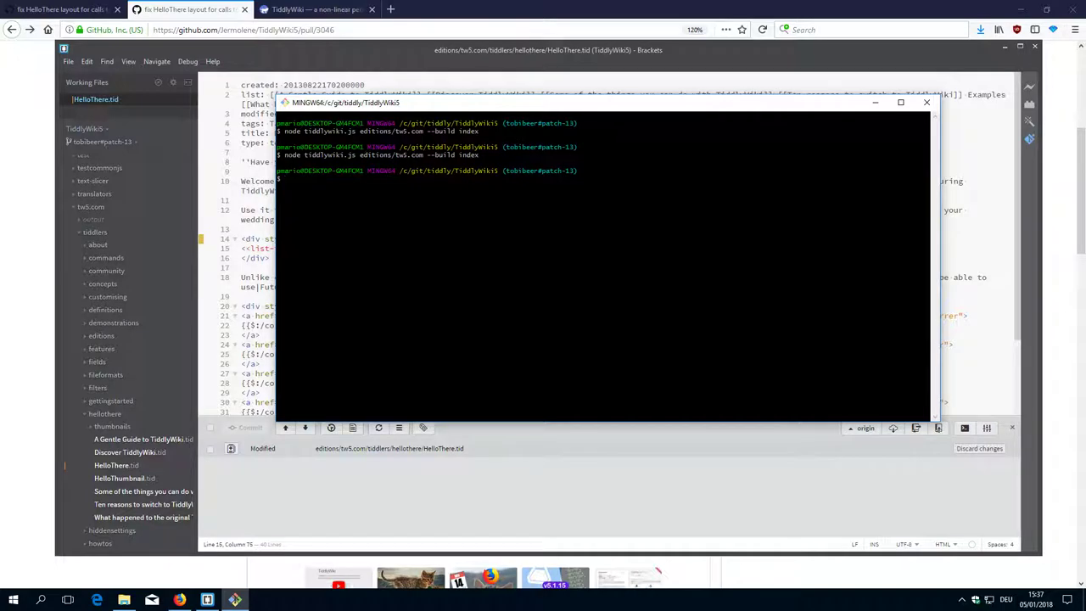
key("Up")
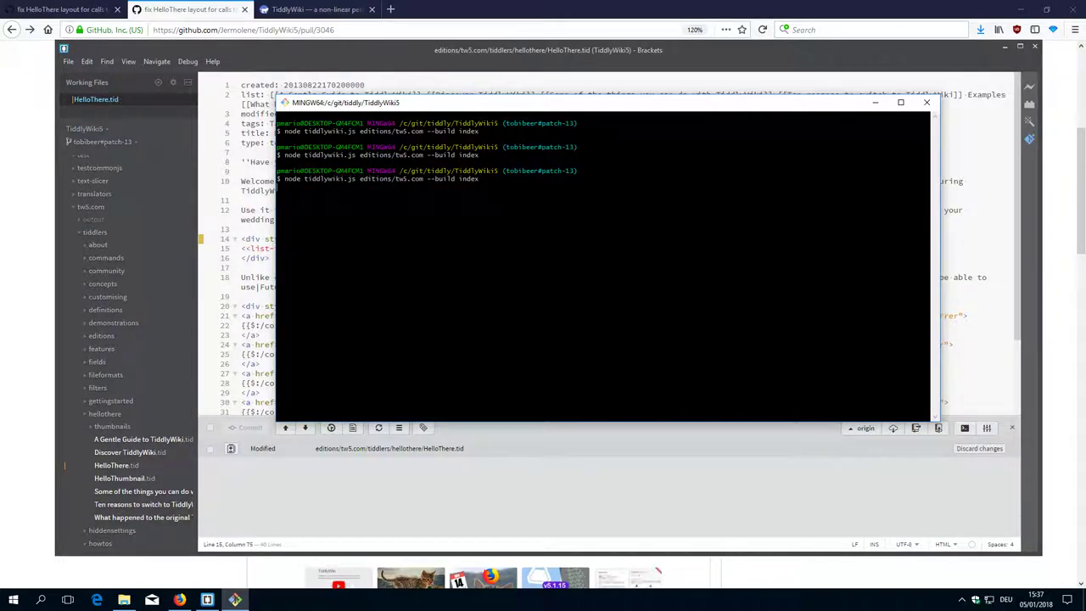
key("Return")
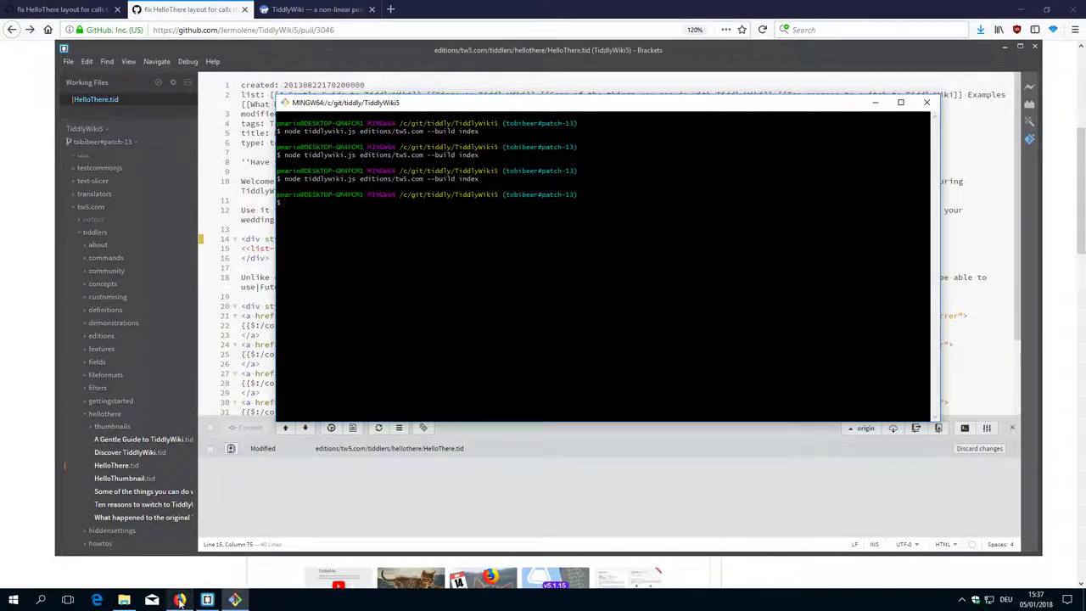
Reload the local TiddlyWiki page, compare it with the pull request, and return to Brackets.
left_click(180, 600)
left_click(280, 15)
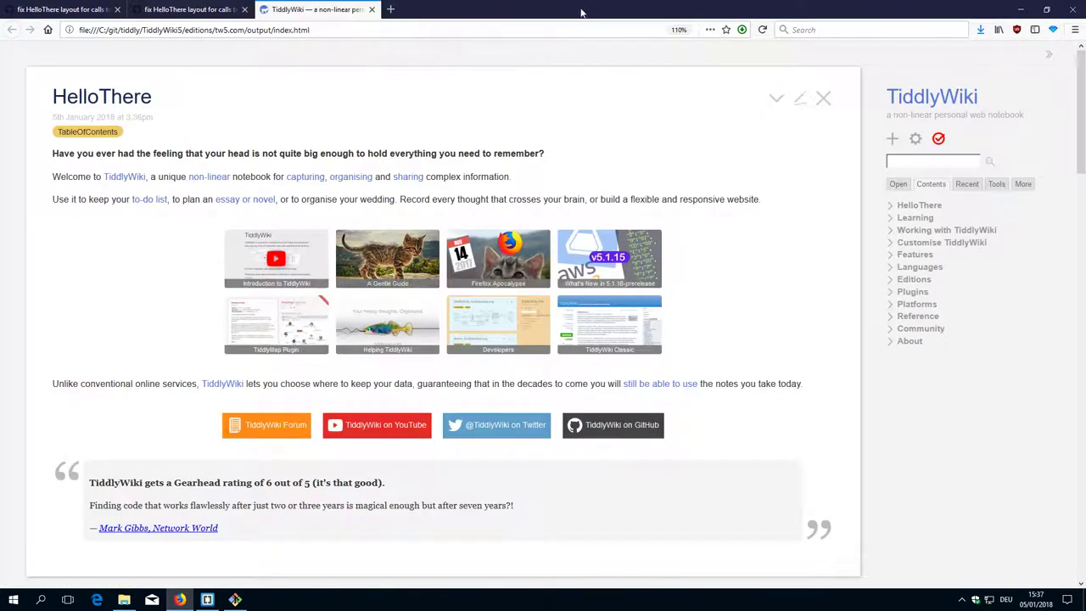
left_click(763, 30)
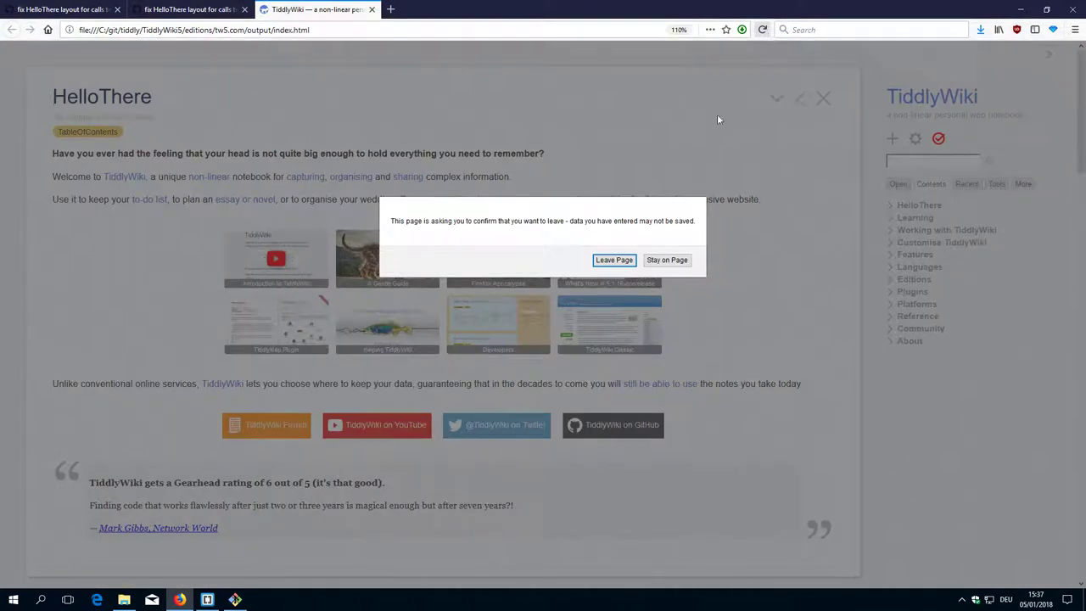
left_click(618, 260)
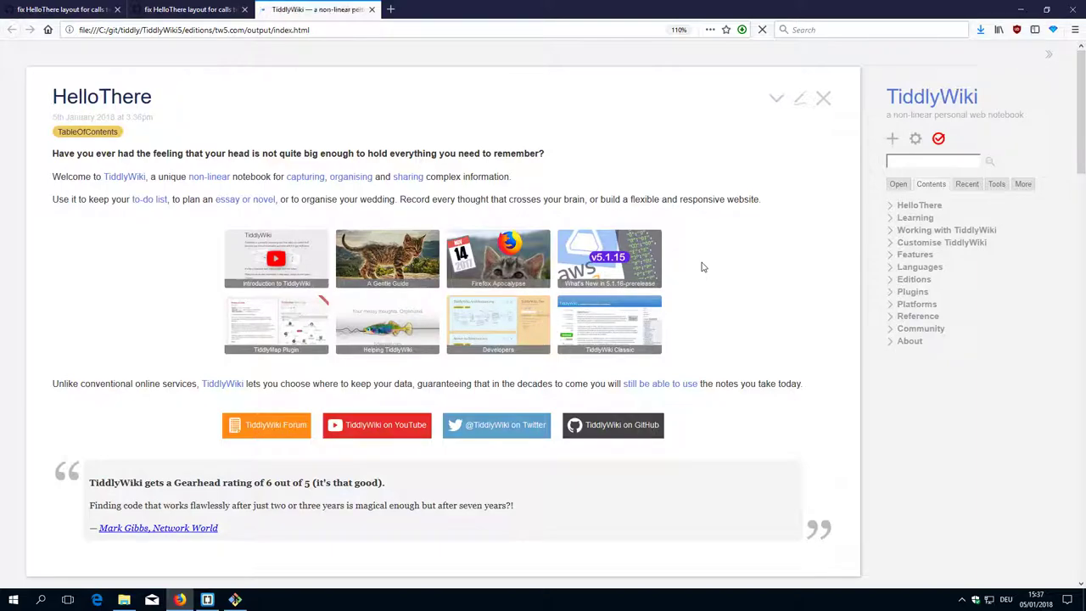
left_click(192, 8)
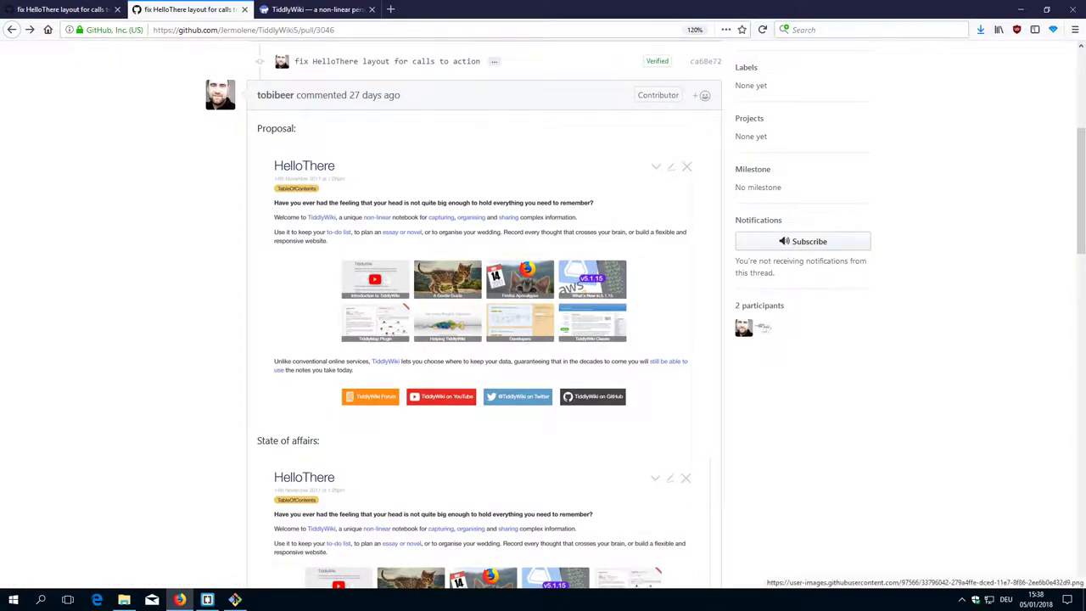
left_click(207, 600)
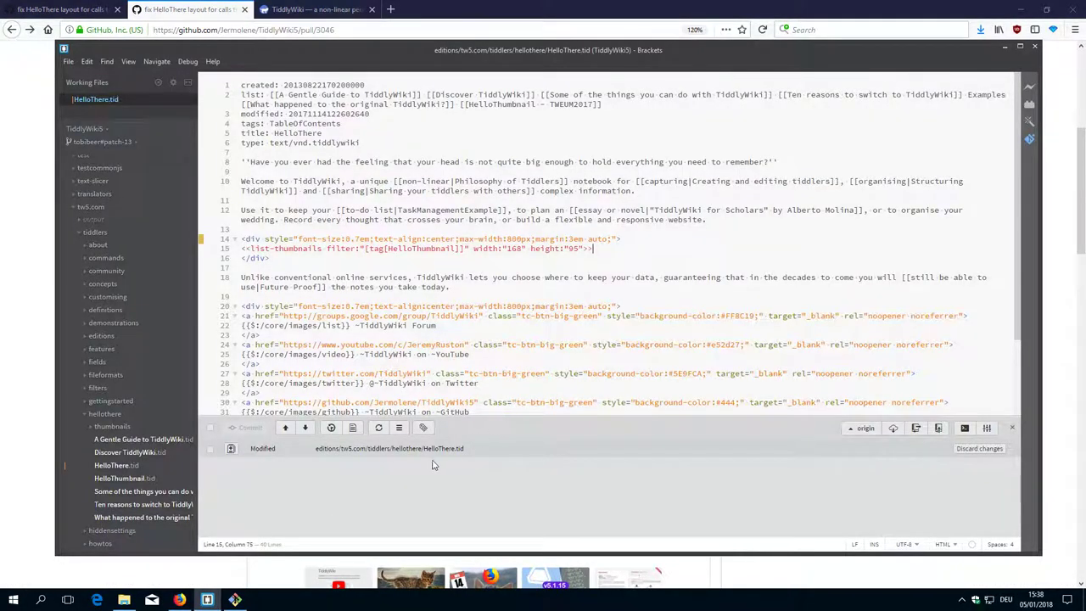
Create and check out branch tobibeer-patch-patch-13 based on tobibeer-patch-13.
left_click(102, 142)
left_click(116, 160)
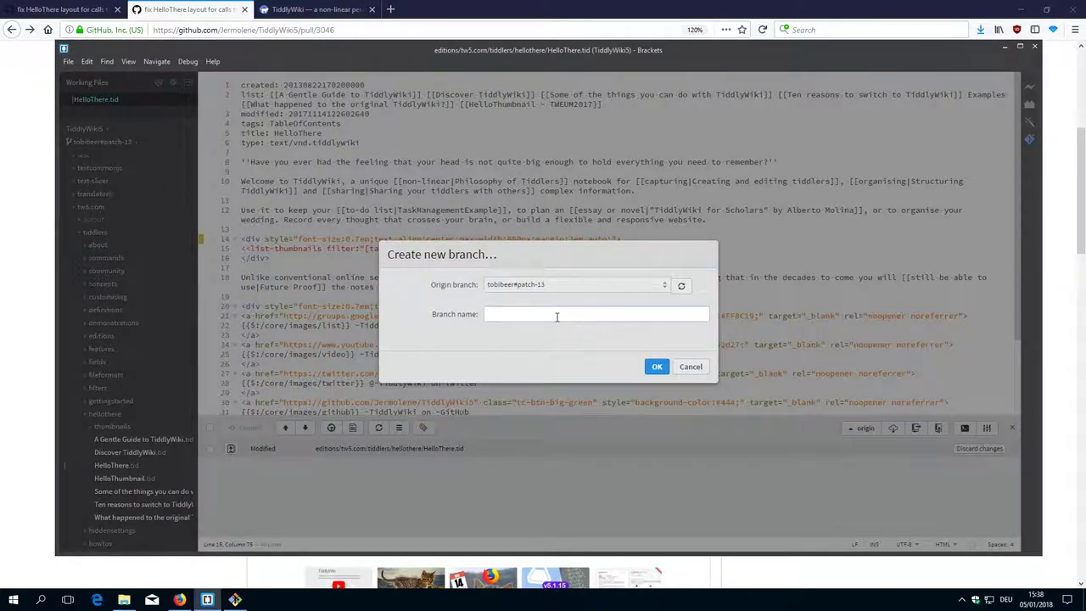
left_click(555, 314)
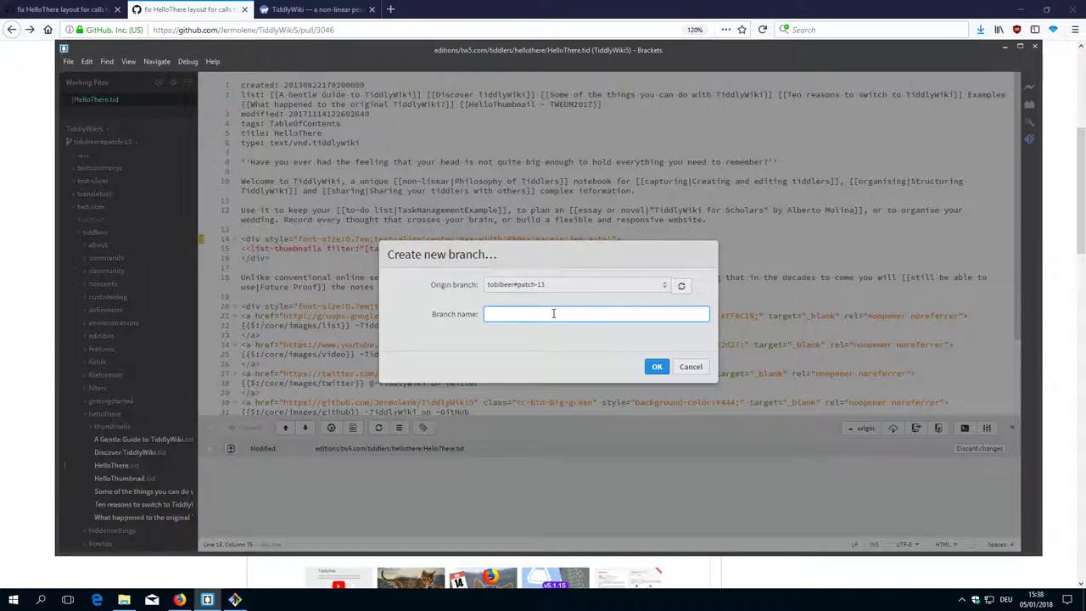
type("tobibeer")
type("-")
type("patch")
type("-patch-13")
left_click(656, 366)
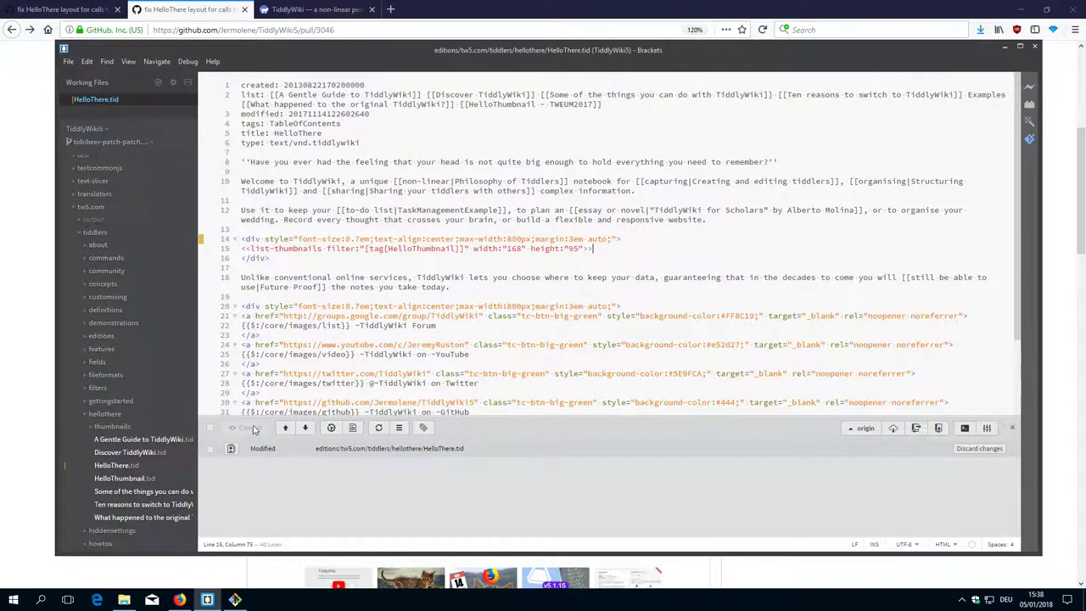
Stage and commit HelloThere.tid with a message noting the earlier pull request didn't work out.
left_click(210, 427)
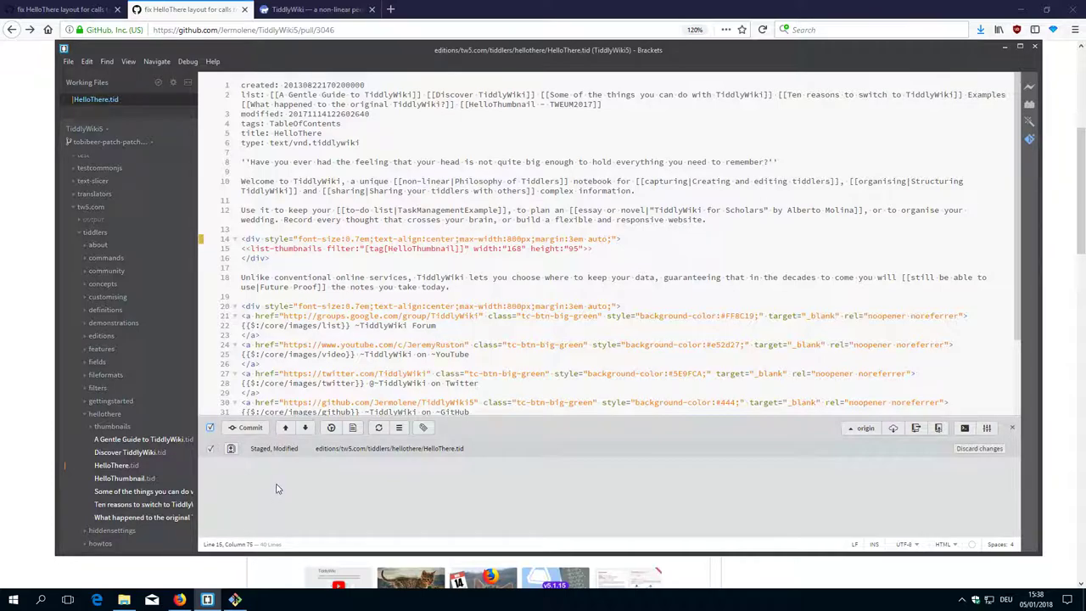
left_click(260, 428)
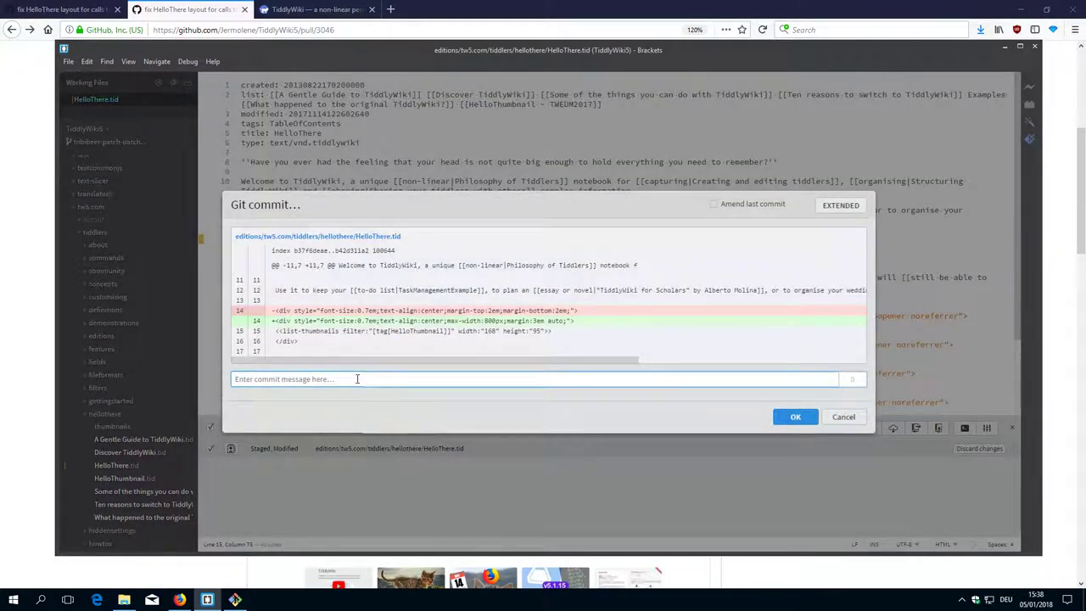
type("may be")
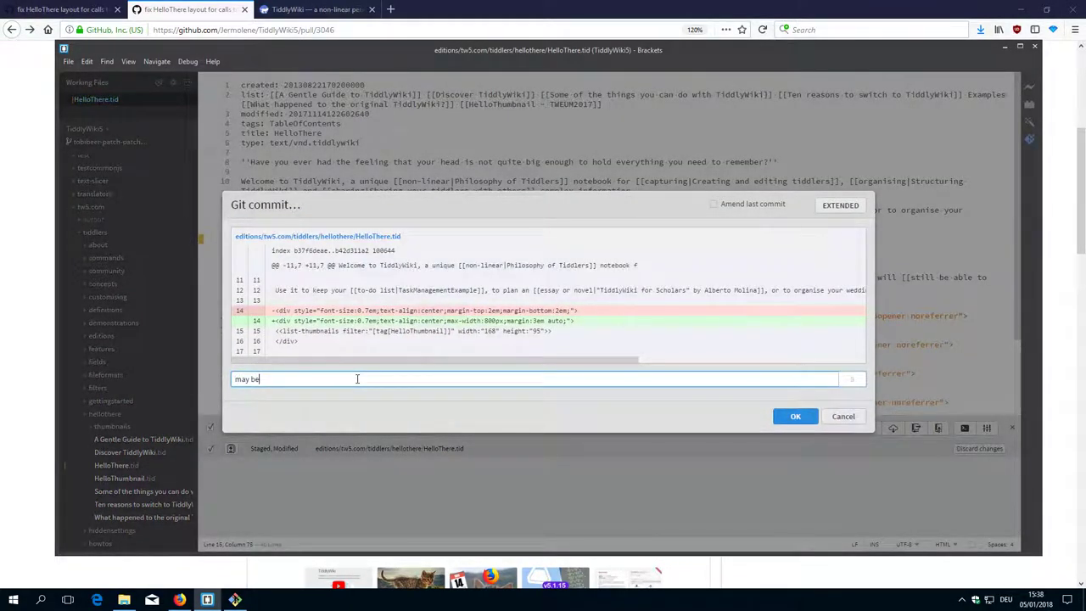
type(" an oversight,")
type(" for me yo")
type("ur PR")
key("BackSpace")
type("'")
type("ork out")
left_click(786, 421)
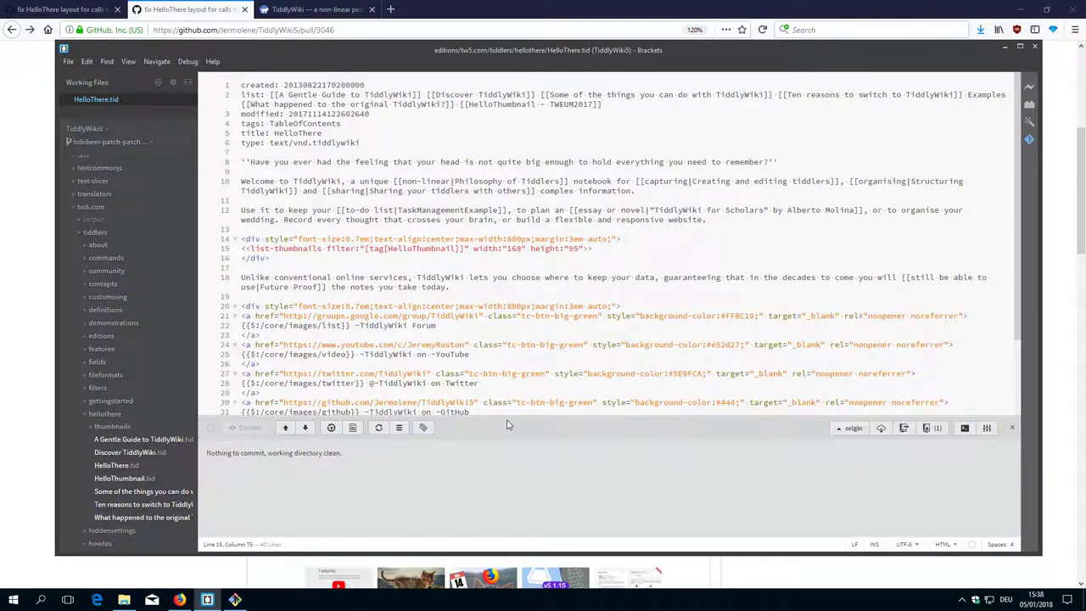
Push tobibeer-patch-patch-13 to origin as its tracking branch and bring Firefox back up.
left_click(934, 431)
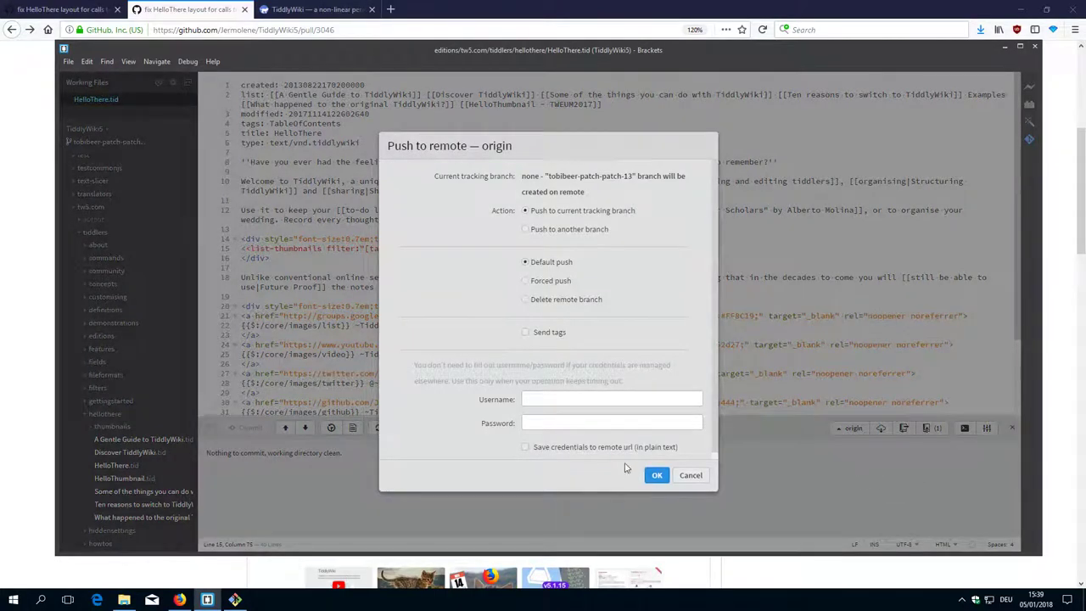
left_click(657, 475)
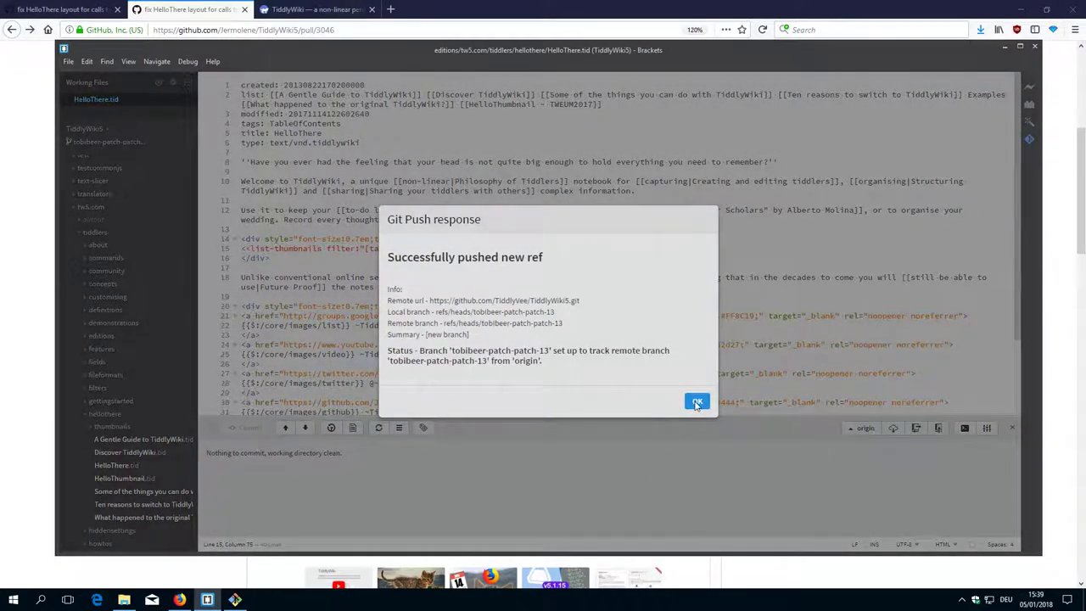
left_click(694, 398)
left_click(1060, 284)
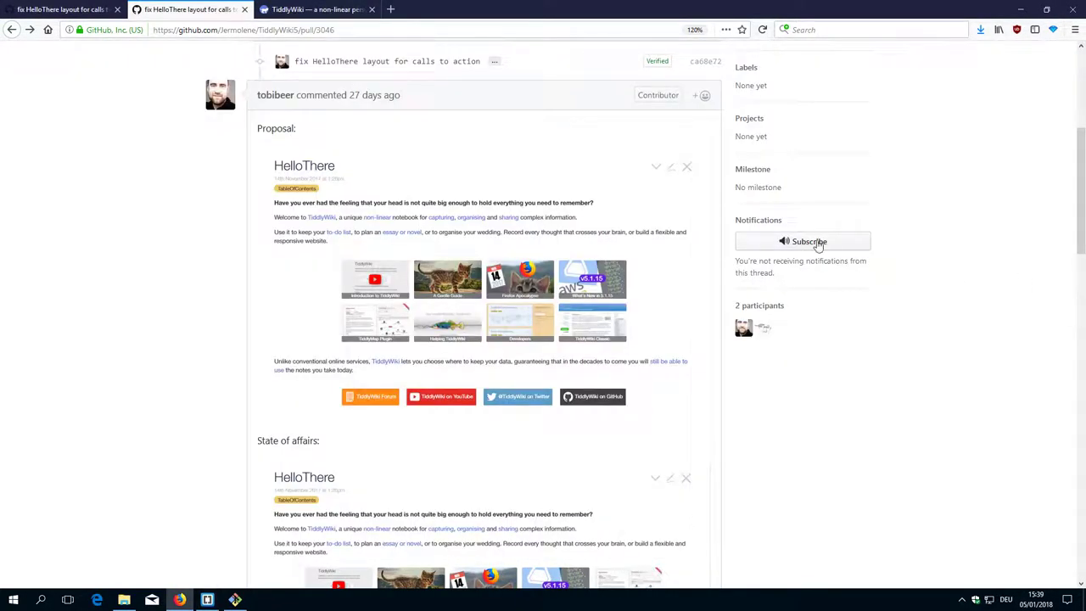
Reload the first tab and reach the TiddlyWiki5 'Tobibeer patch patch 13' pull request form.
left_click(92, 12)
left_click(316, 137)
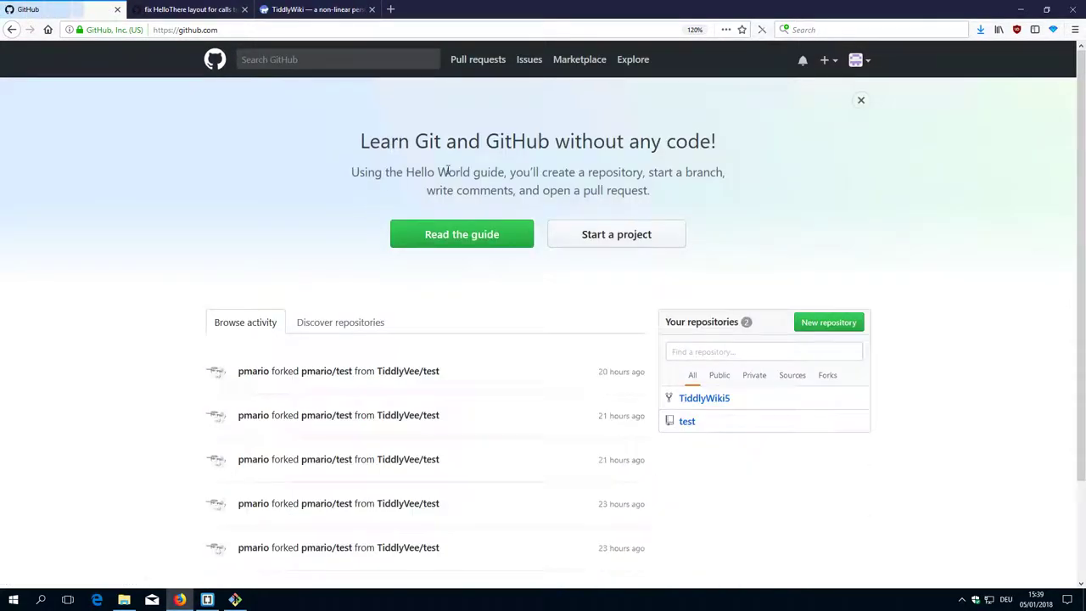
left_click(717, 400)
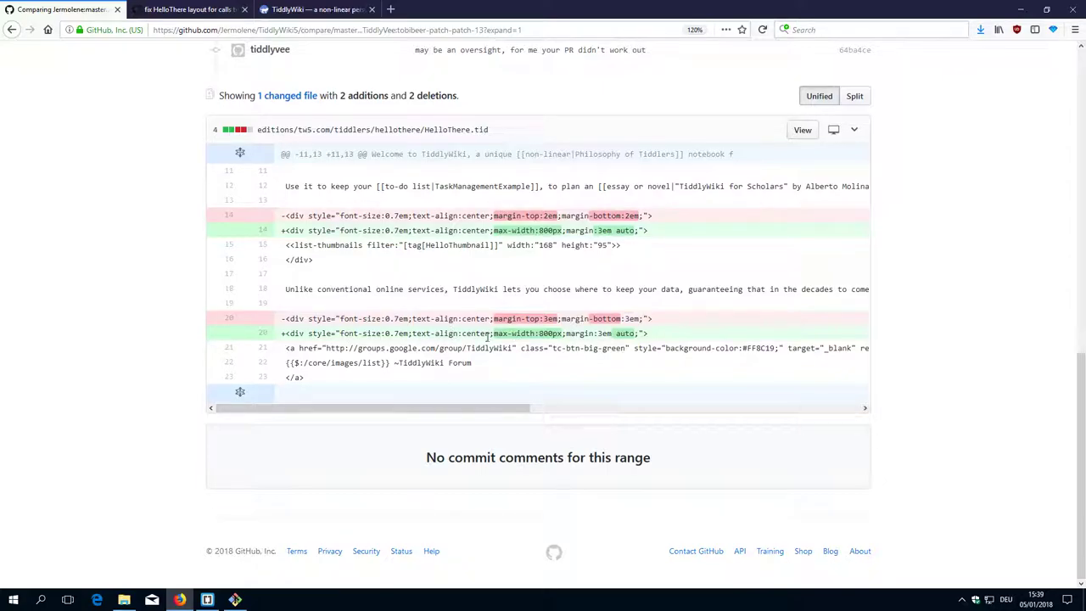
scroll(476, 300, "up", 3)
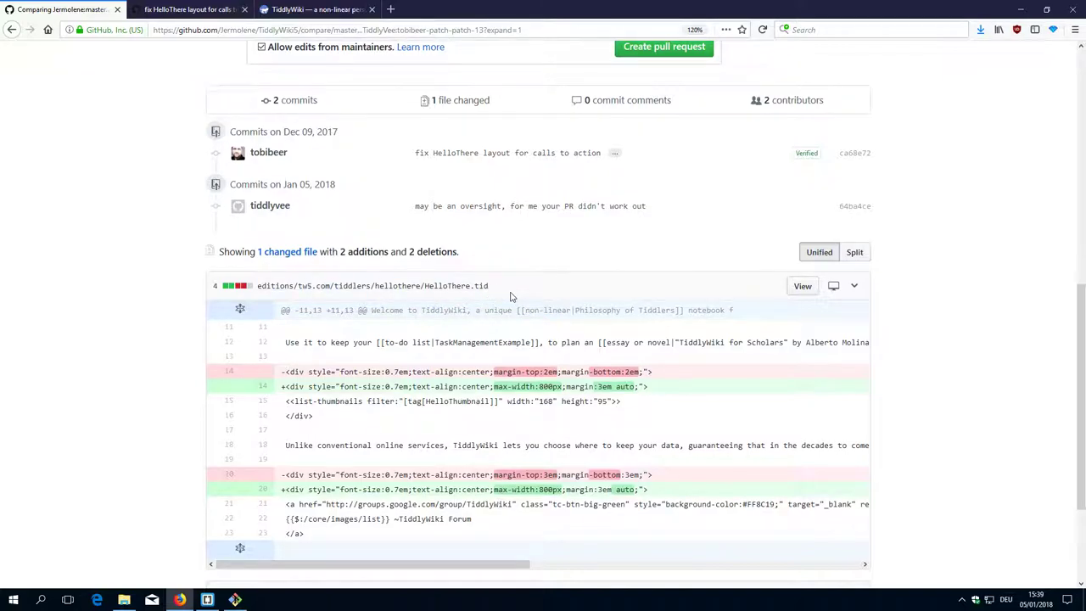
scroll(511, 296, "up", 8)
scroll(489, 323, "up", 1)
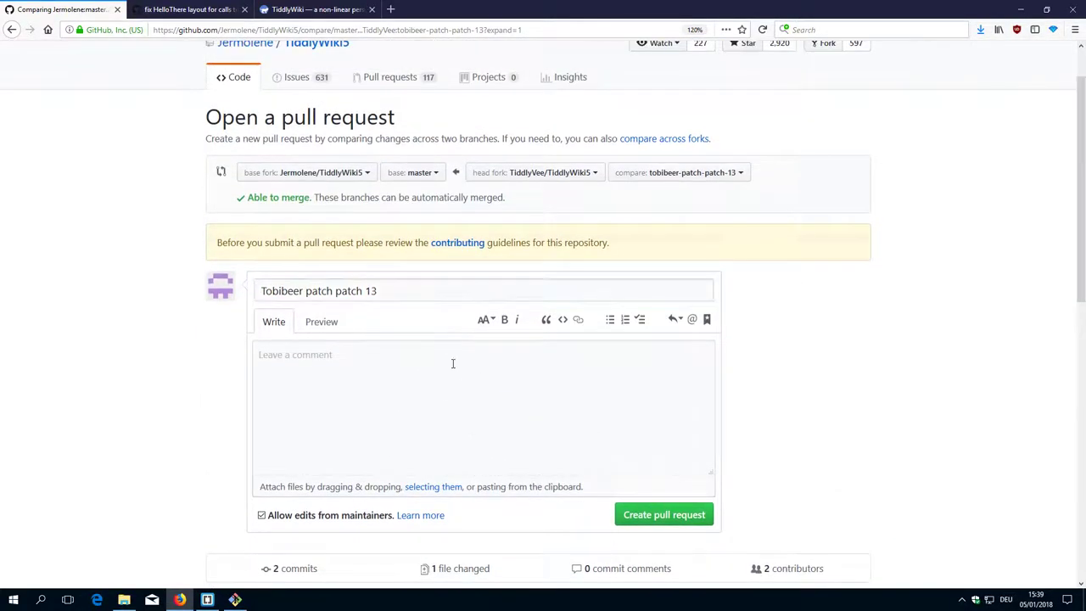
Comment to Tobias that the patch-13 branch introduced a small bug, then create pull request #3077.
left_click(463, 375)
type("Hi To")
type("bi")
type(" did create")
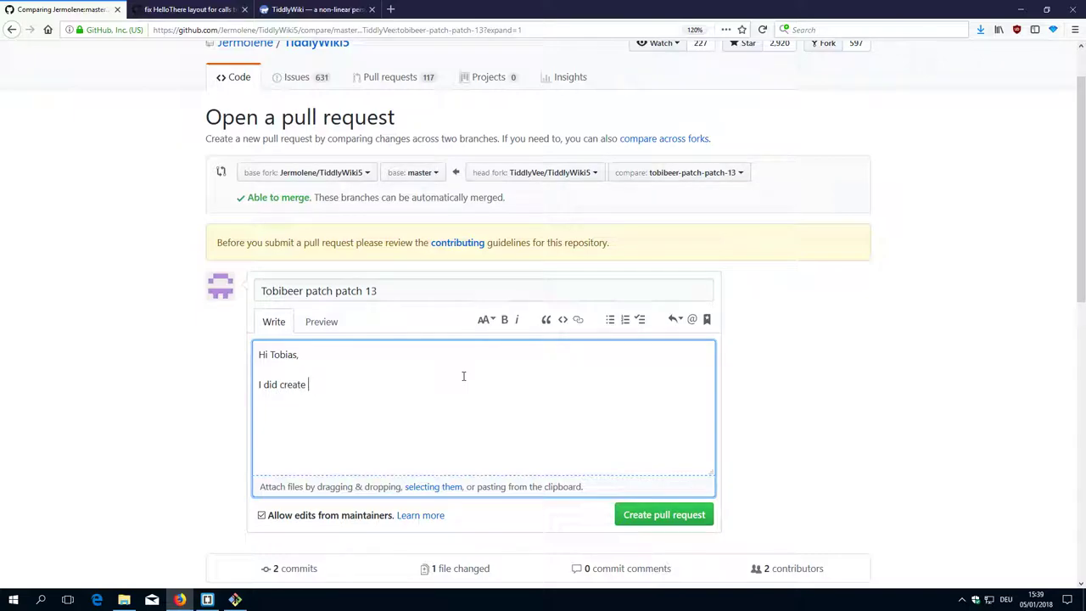
type("some videos and wante")
type("d to use your patch-13 branch")
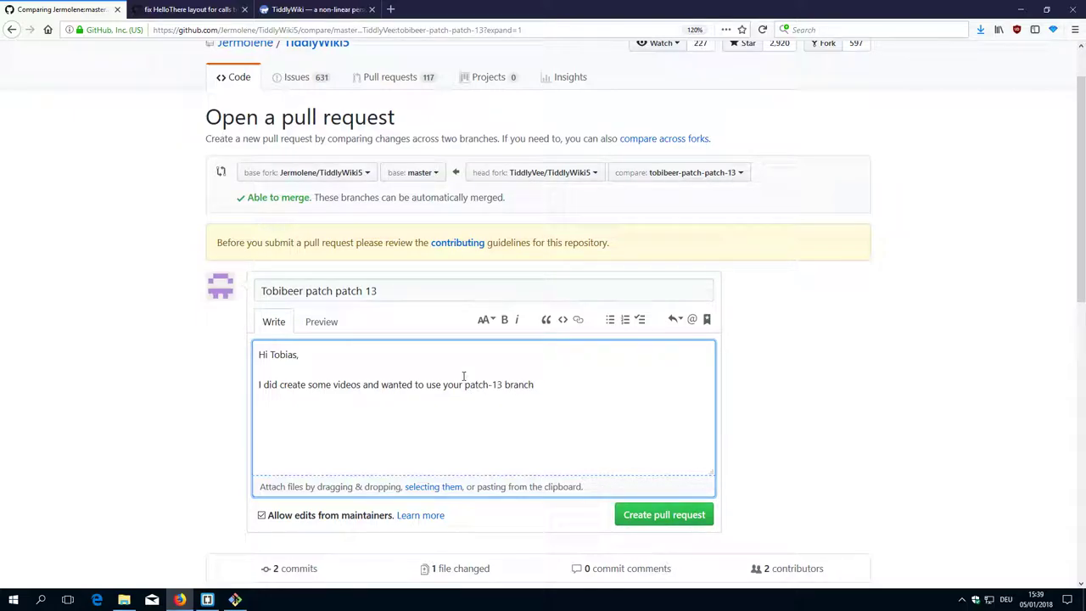
type(" as a ")
type("simple exa")
type("mple, ")
type("where we actually can")
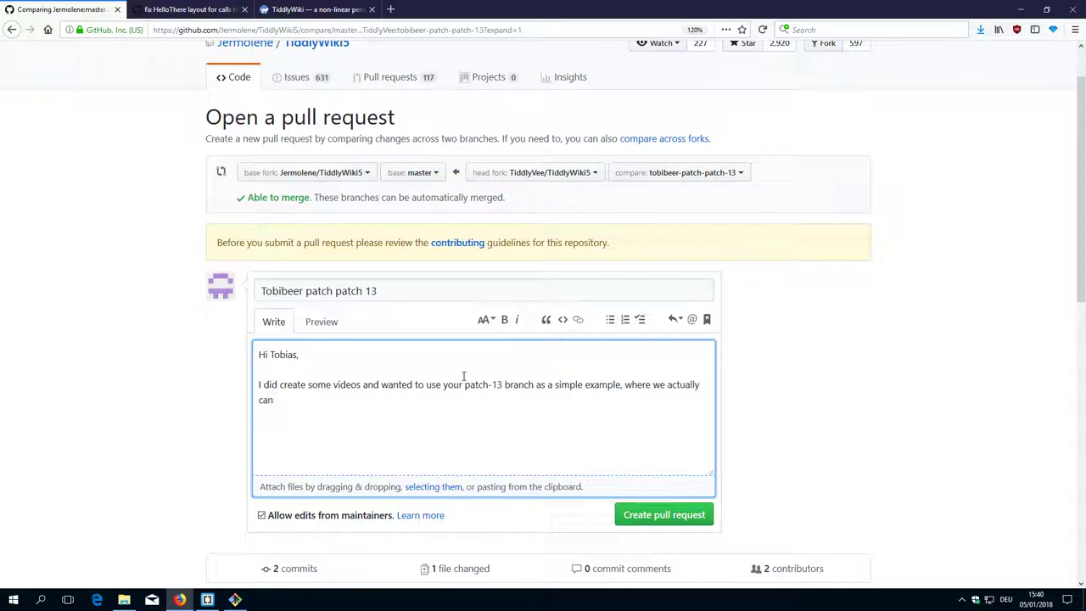
type("e s")
type("me ")
type("thing. ...")
type("BUT ")
type("it seems you ma")
key("BackSpace")
type("in")
type("oduced a sm")
type("ll but")
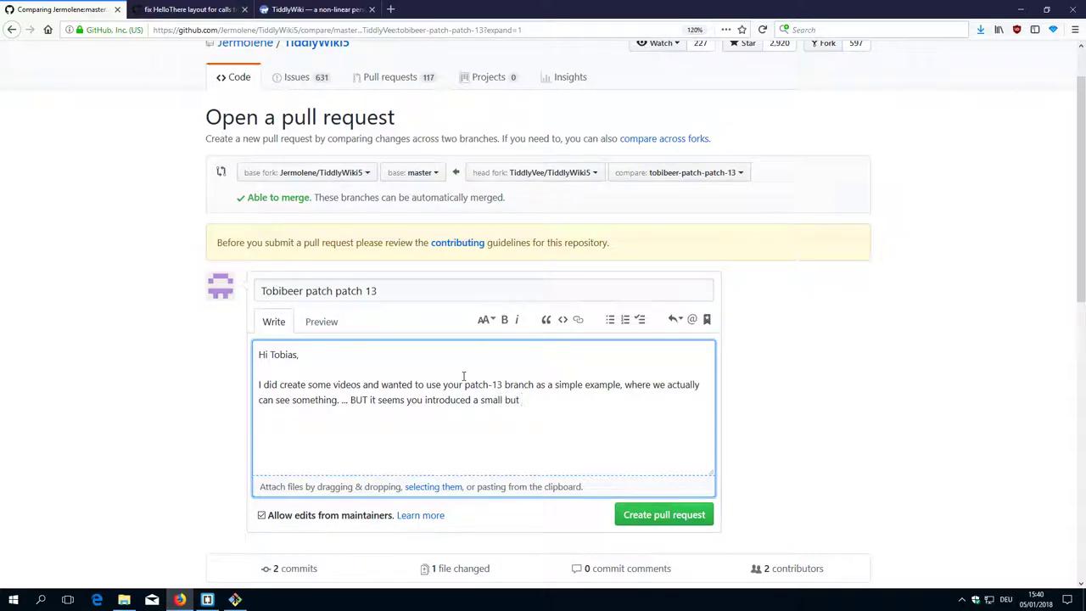
type("ug.")
key("Return")
key("Return")
type("I'll post the link to the video, ")
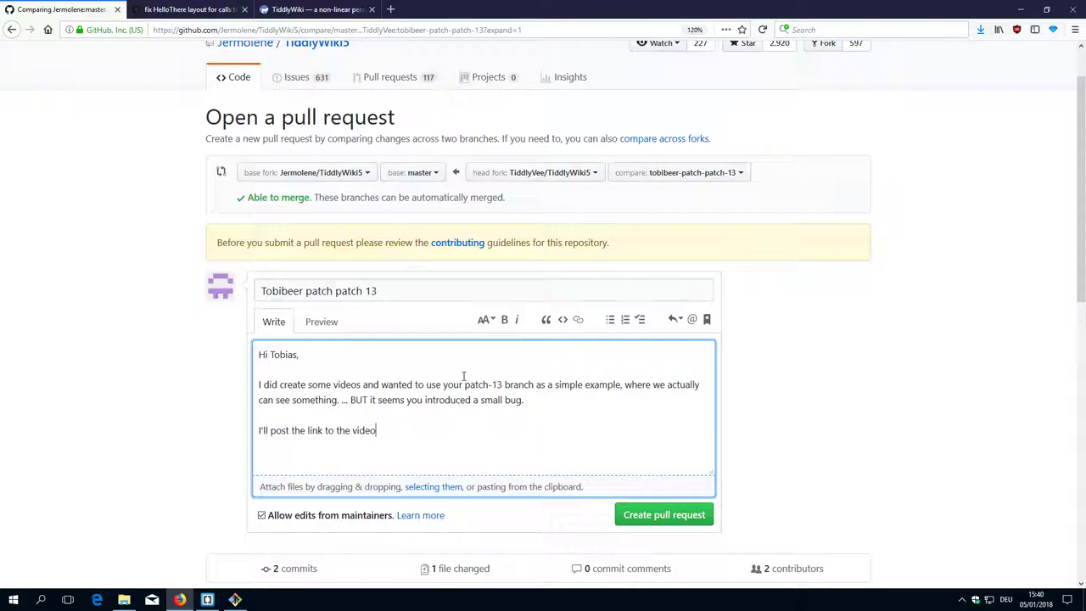
type("which ")
type("will show ")
type("you, ")
type("what's going on.")
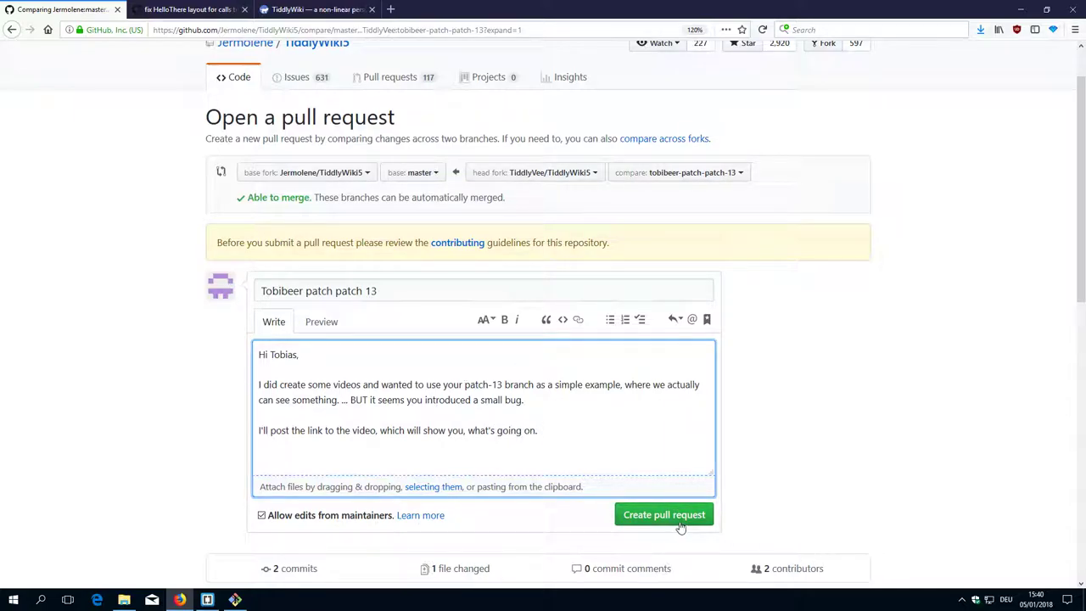
left_click(678, 522)
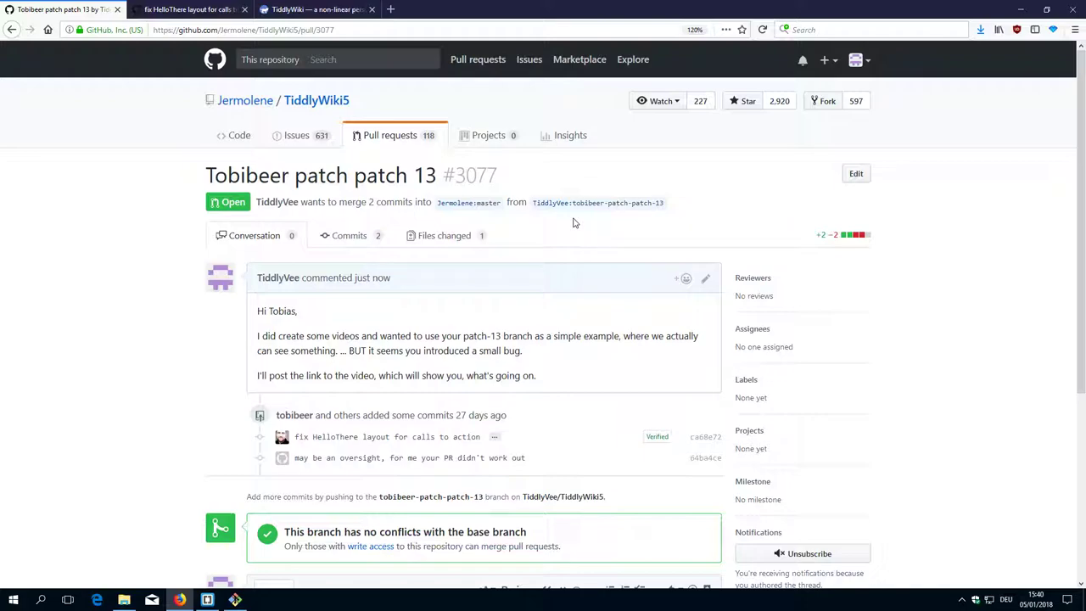
scroll(573, 222, "down", 1)
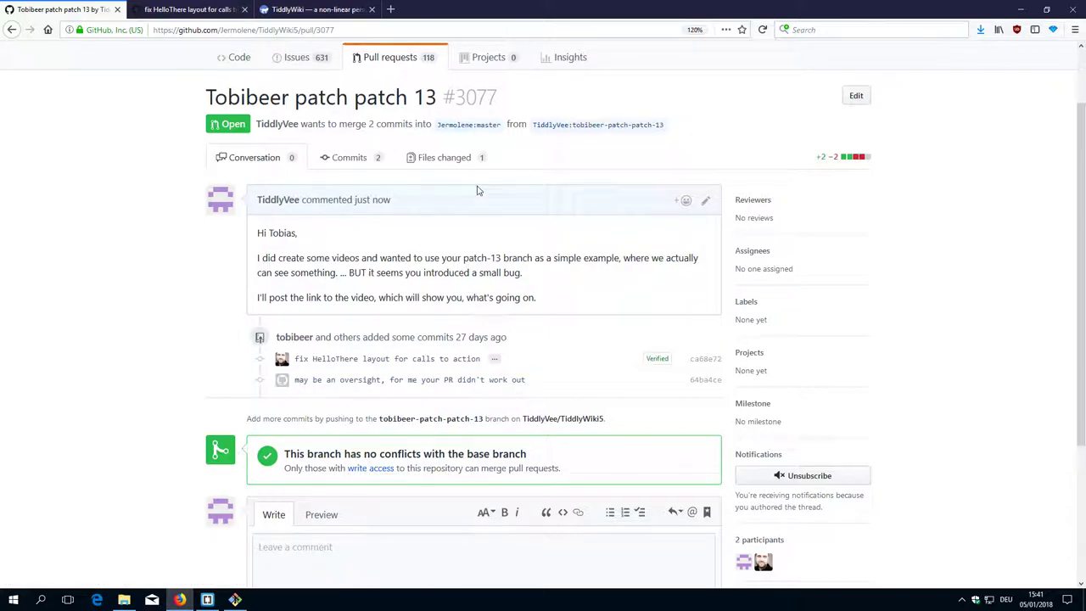
scroll(482, 188, "up", 1)
scroll(482, 189, "up", 2)
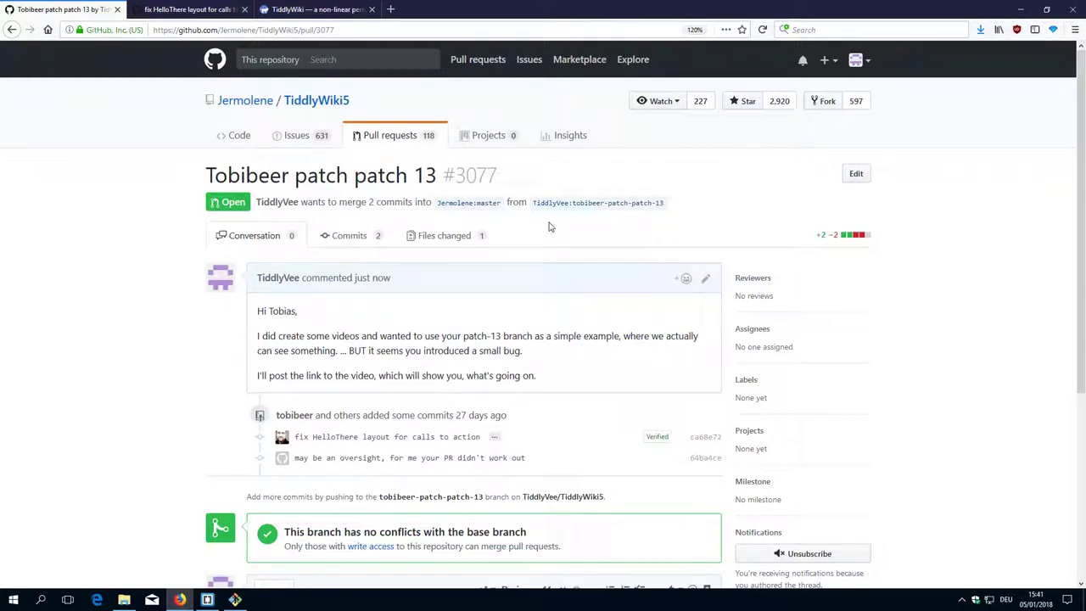
scroll(549, 227, "down", 1)
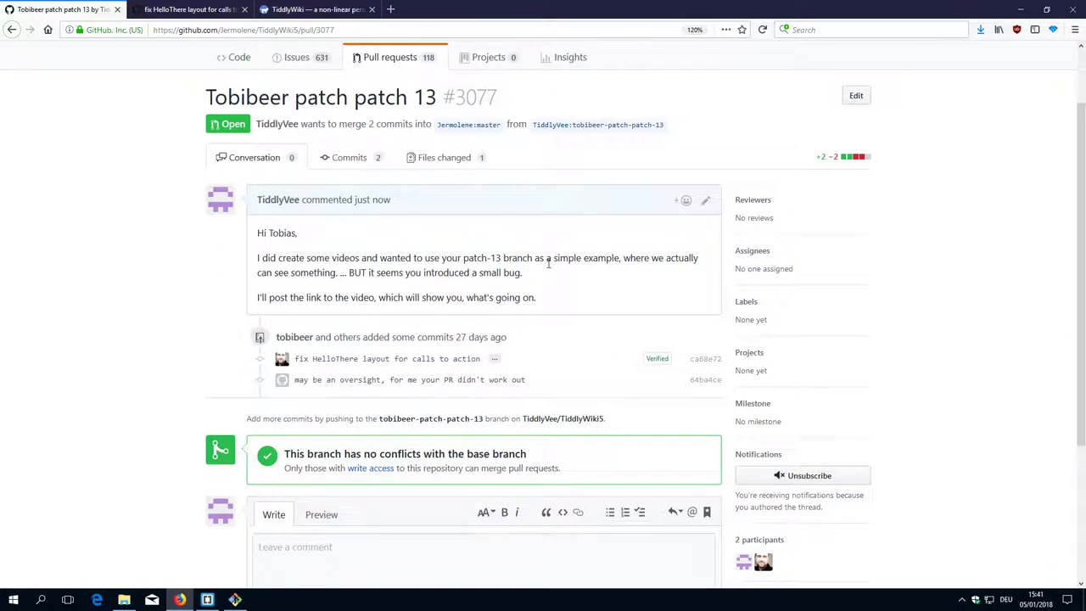
scroll(549, 275, "down", 2)
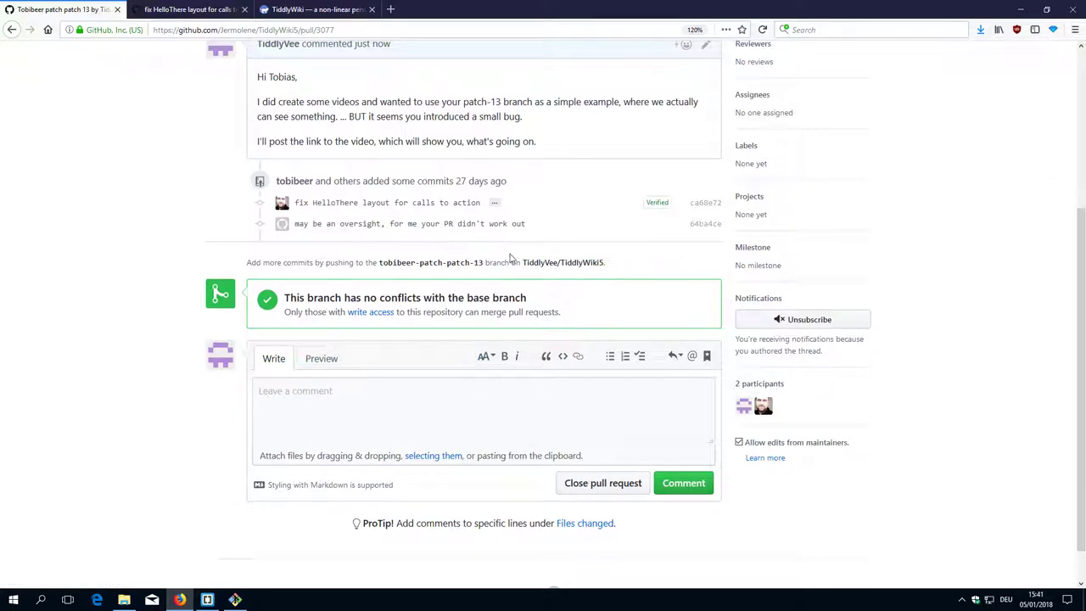
scroll(534, 230, "up", 1)
scroll(534, 230, "up", 2)
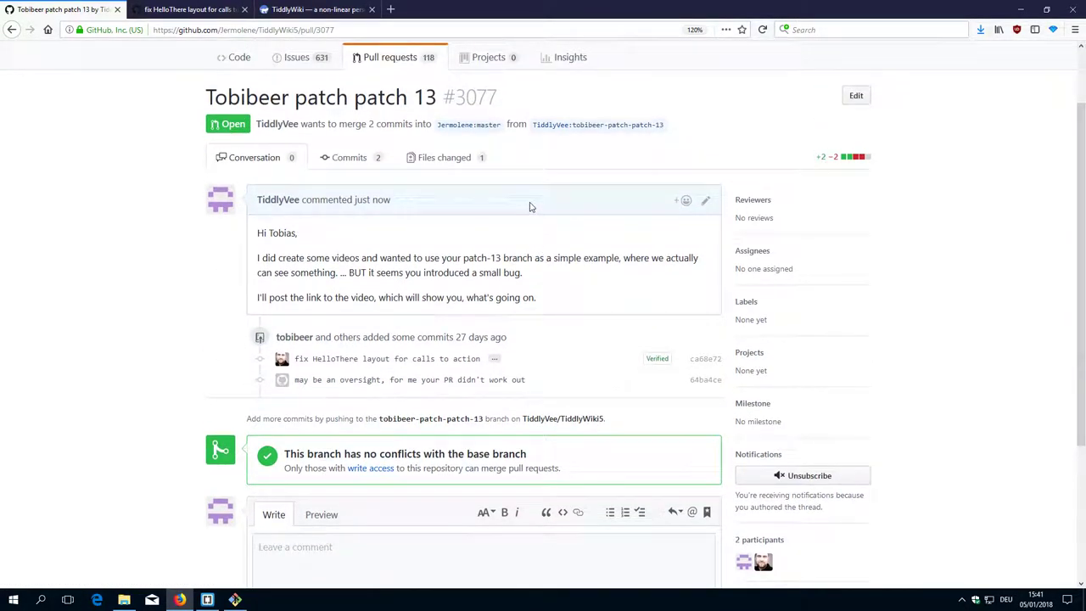
left_click(437, 159)
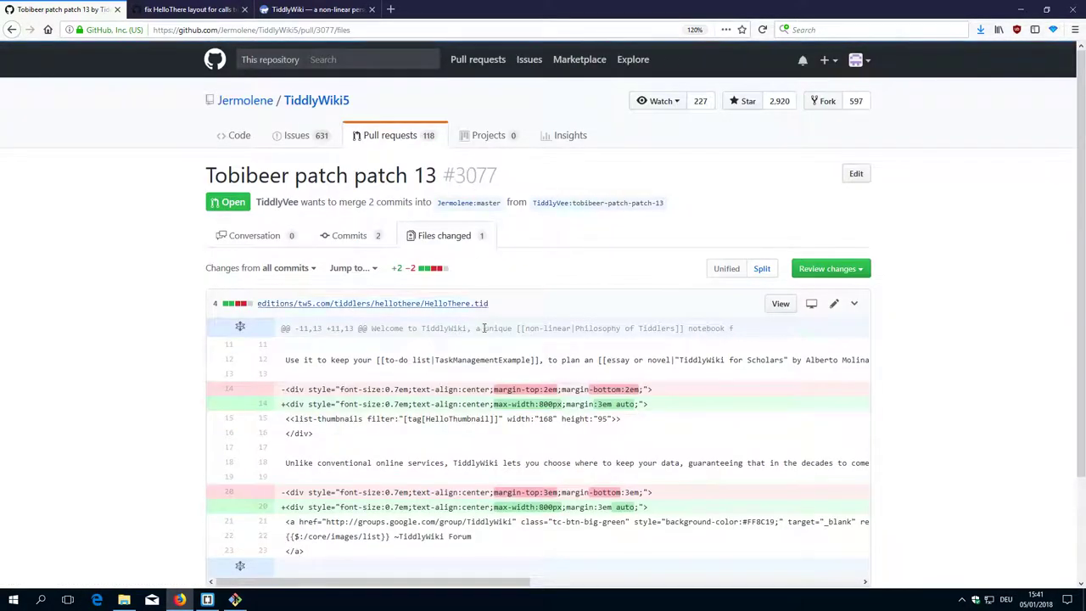
scroll(407, 250, "down", 1)
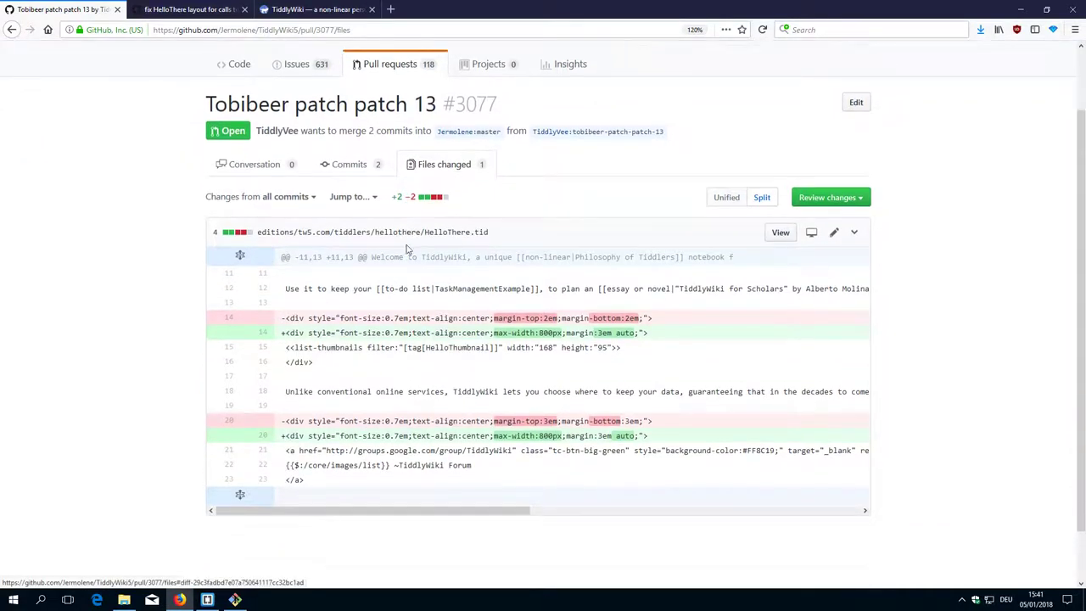
scroll(321, 170, "up", 1)
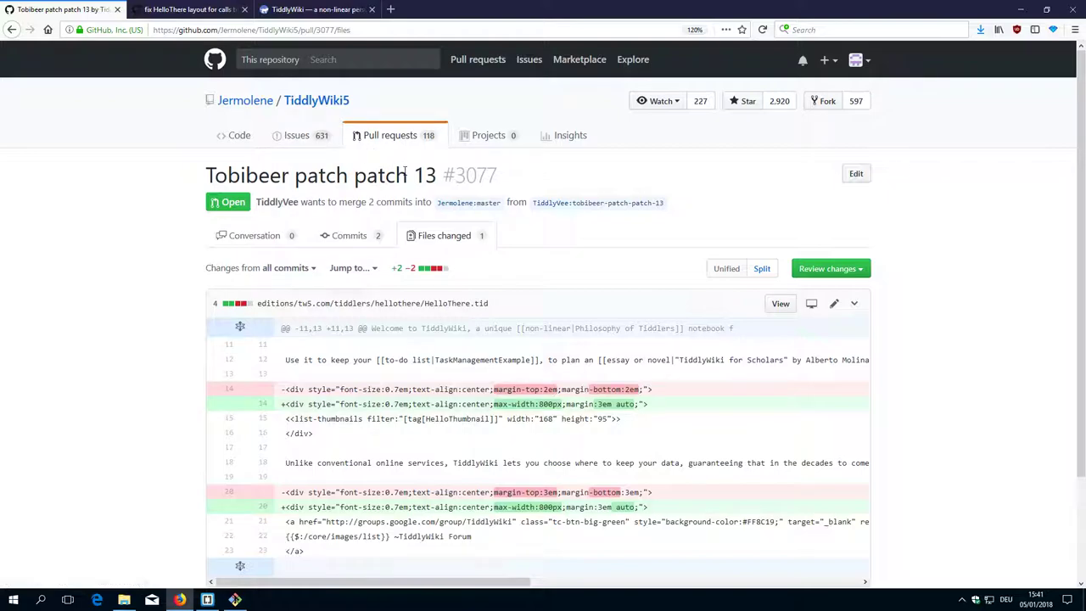
scroll(432, 258, "down", 2)
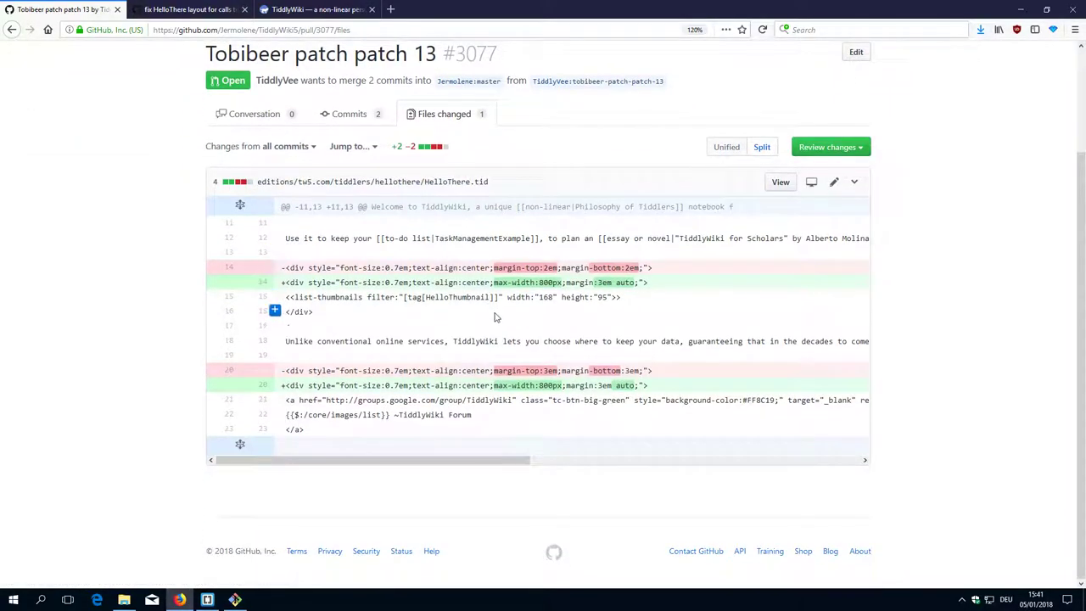